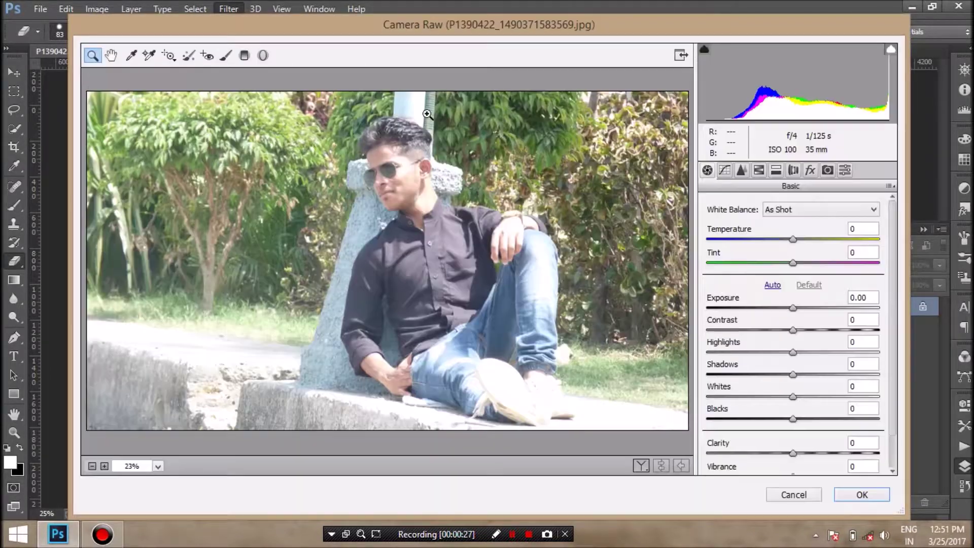
Lower the portrait's Highlights to -19 in the Camera Raw Basic panel
click(787, 352)
mouse_move(759, 352)
mouse_down()
mouse_move(732, 351)
mouse_move(776, 352)
mouse_move(775, 375)
mouse_up()
mouse_move(793, 416)
mouse_down()
mouse_move(762, 416)
mouse_move(800, 439)
mouse_move(798, 462)
mouse_up()
Shift the HSL Yellows hue to +28 and apply the Camera Raw grade
scroll(797, 437, down, 2)
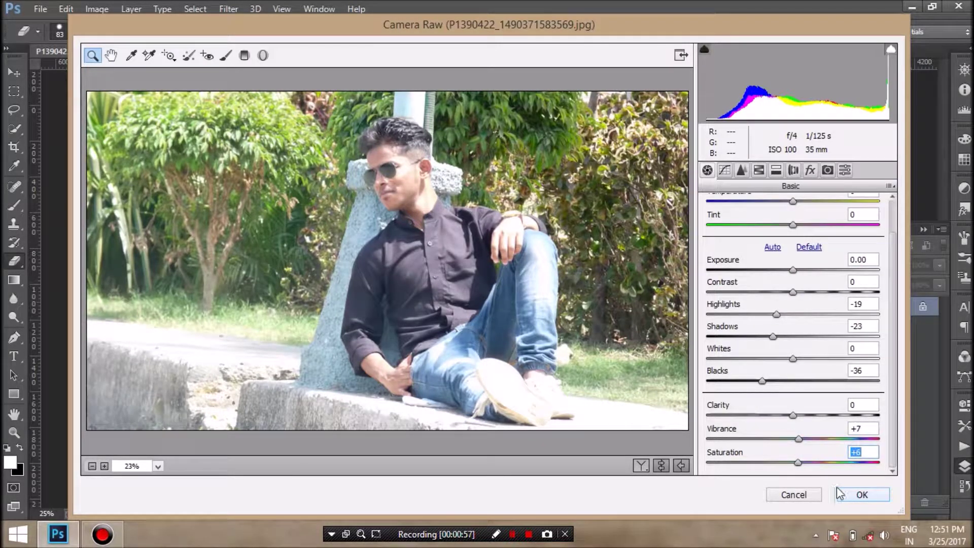
click(759, 170)
click(723, 229)
drag(797, 319, 822, 320)
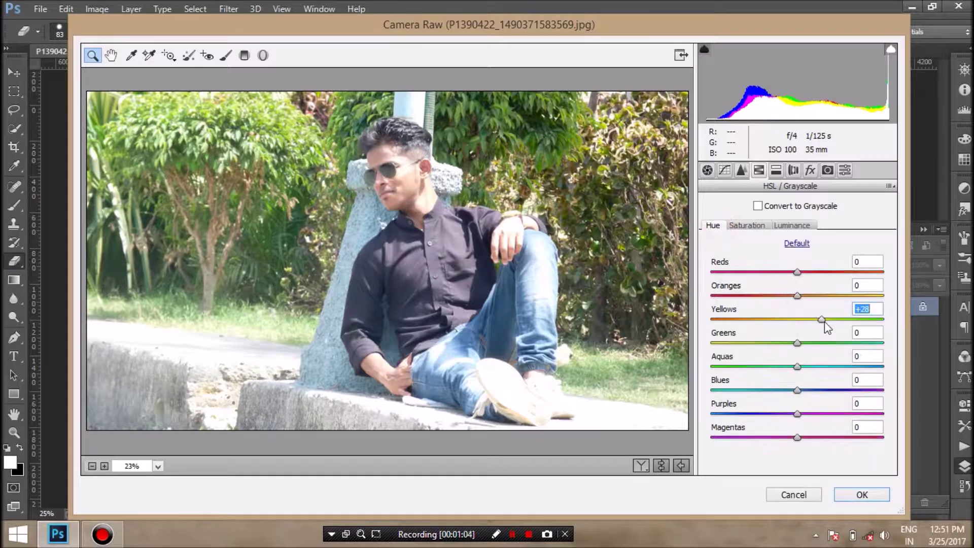
click(862, 495)
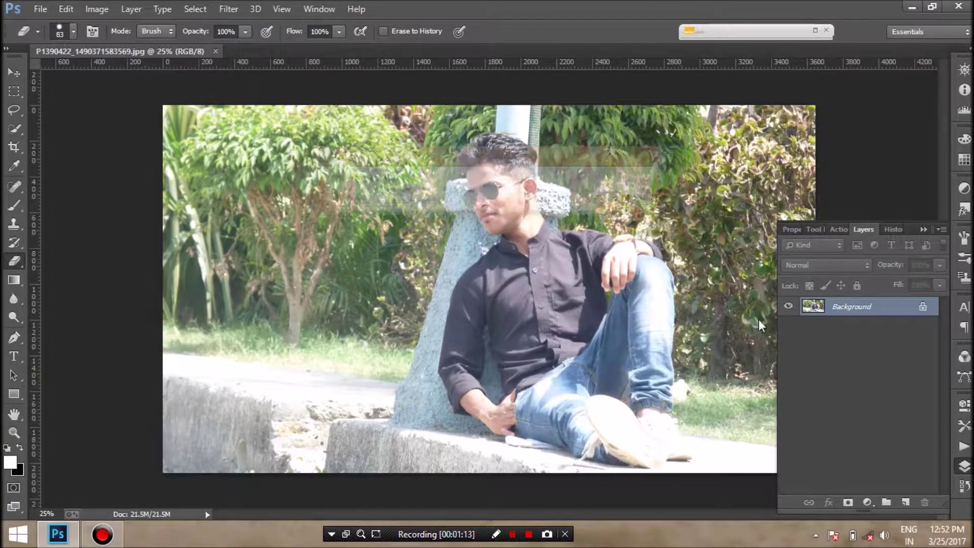
Crop the right side off the photo
key(c)
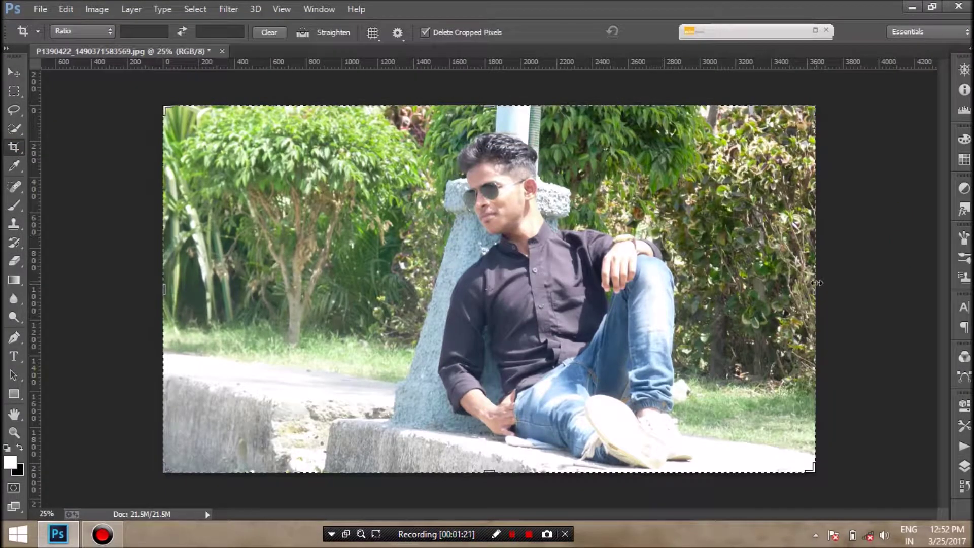
drag(816, 281, 780, 281)
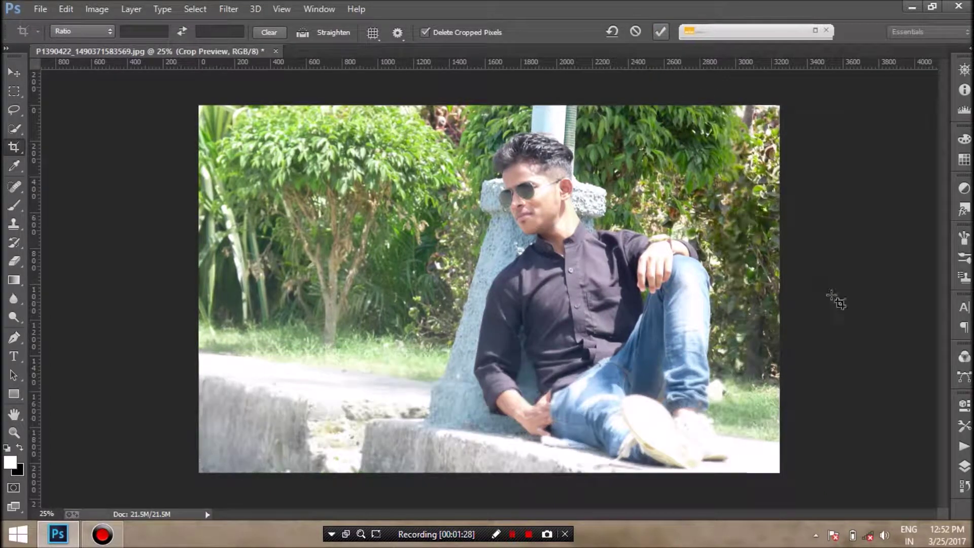
click(953, 467)
Duplicate the Background layer as Background copy
right_click(857, 306)
click(871, 339)
click(637, 161)
In Color Efex Pro 4, stack Detail Extractor at 21% after Dark Contrasts
click(227, 6)
key(Escape)
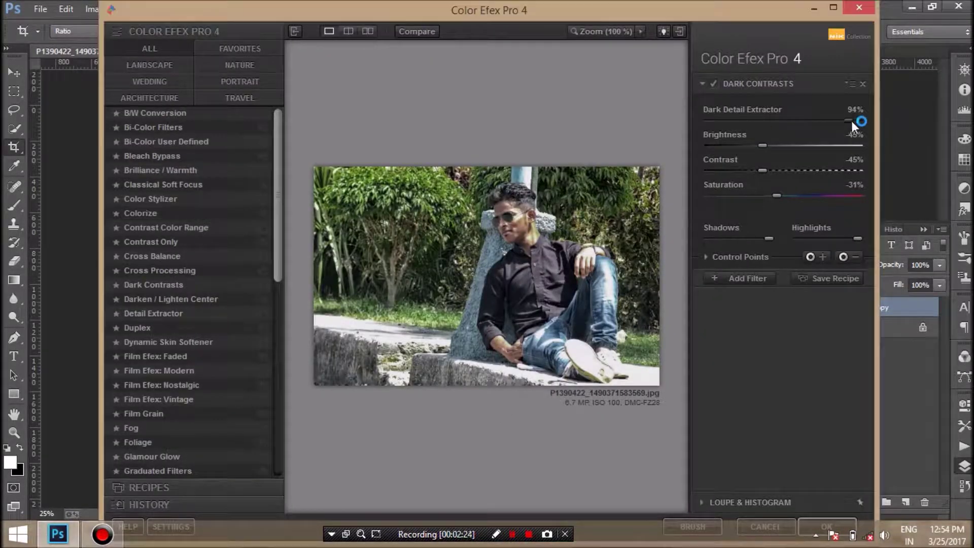
click(745, 278)
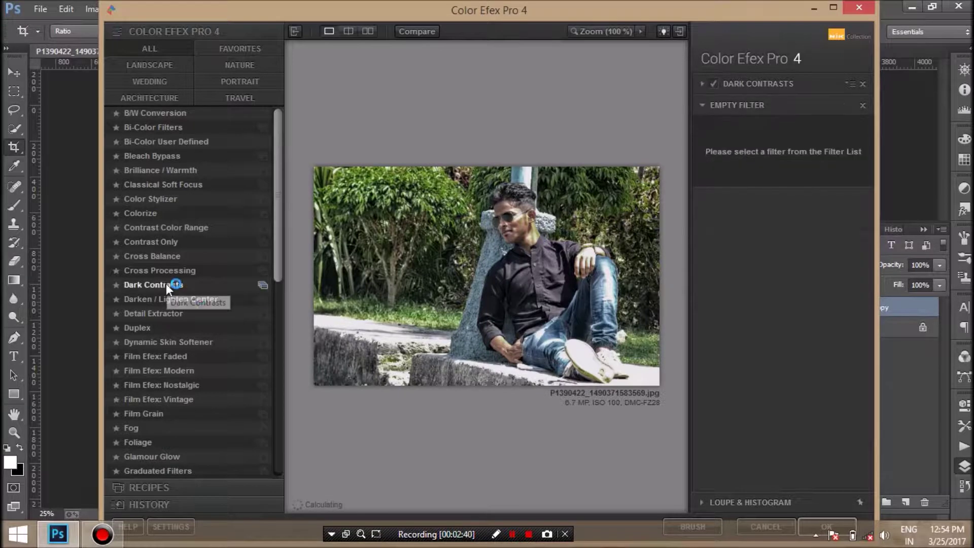
click(172, 313)
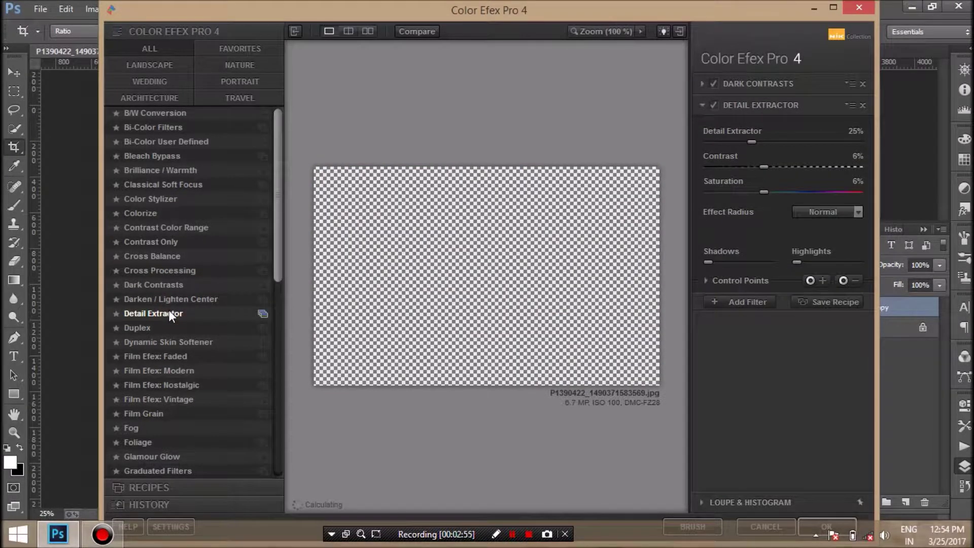
drag(752, 142, 743, 142)
Add Indian Summer with Method 2 and apply the Color Efex filter stack
click(757, 310)
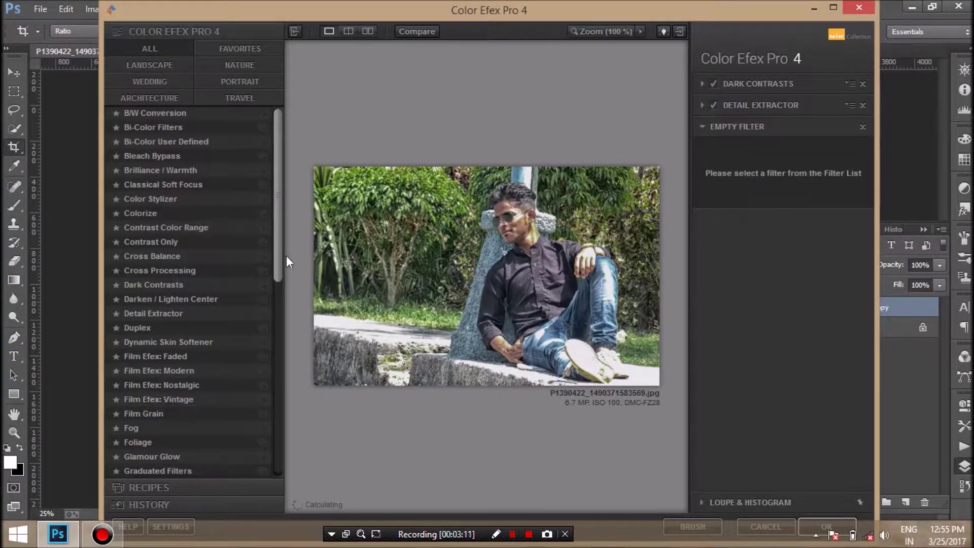
scroll(202, 263, down, 4)
click(154, 379)
click(858, 158)
click(842, 177)
click(827, 526)
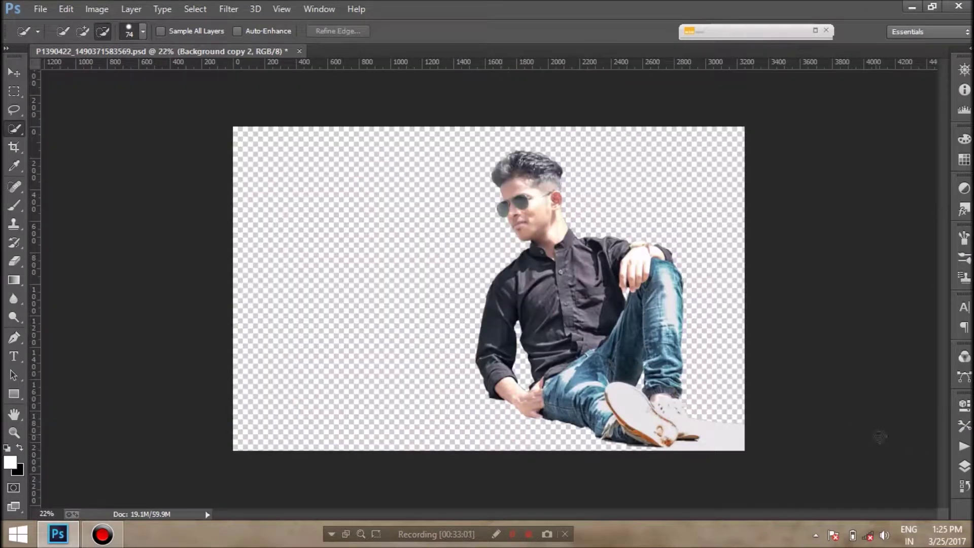
Make the Background copy layer visible and active
click(964, 466)
click(788, 327)
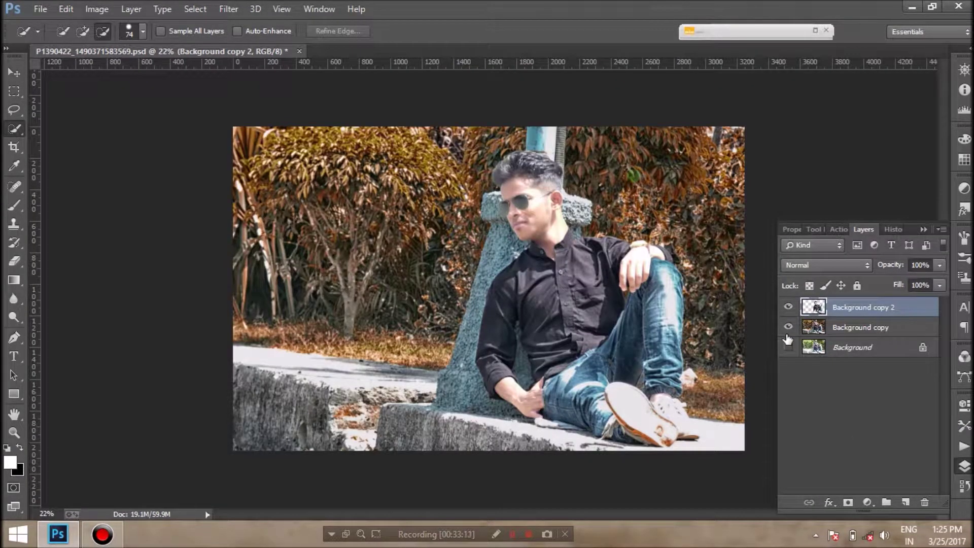
click(835, 329)
Camera Raw Background copy: Temperature +7, red hues shifted, Yellows +73, edge vignette
click(228, 9)
click(223, 145)
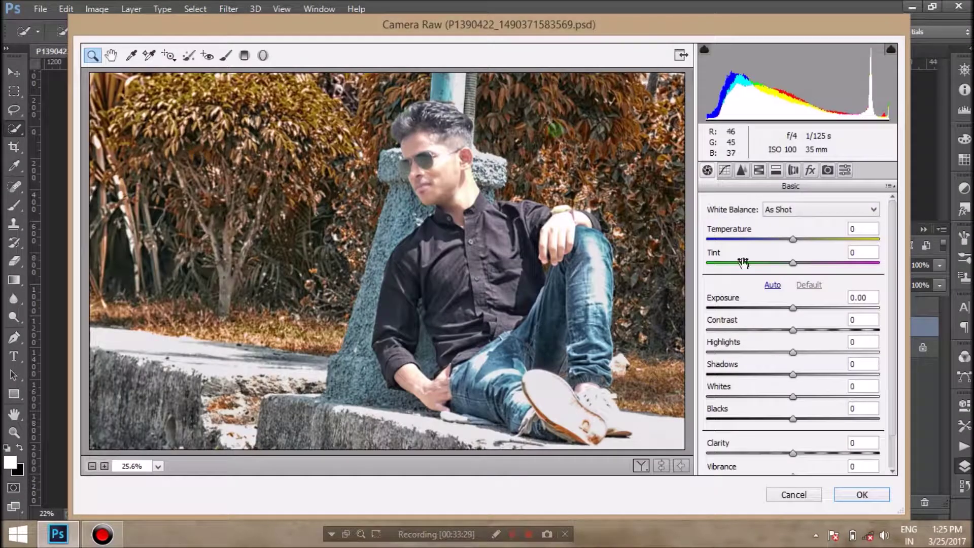
drag(793, 239, 799, 239)
click(757, 171)
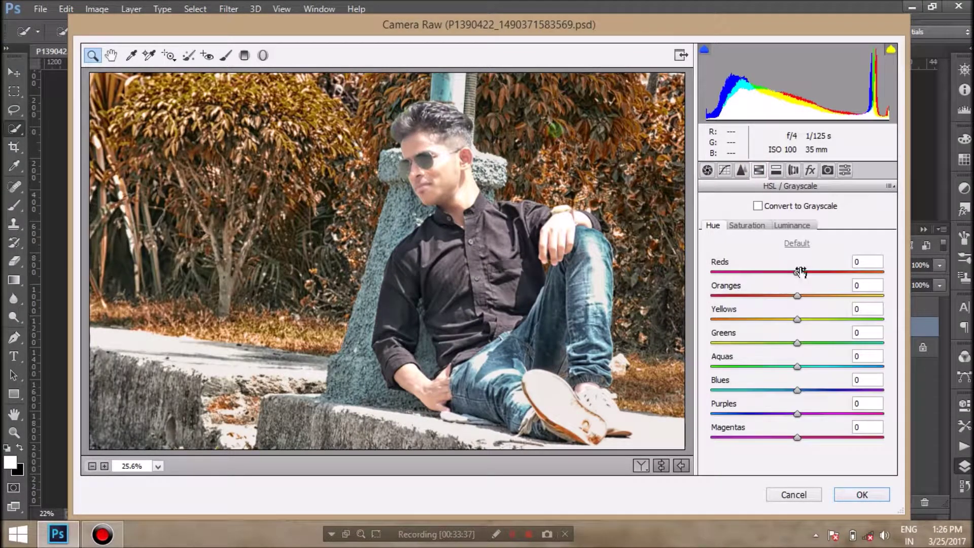
mouse_move(834, 295)
mouse_down()
mouse_move(800, 296)
mouse_move(911, 287)
mouse_up()
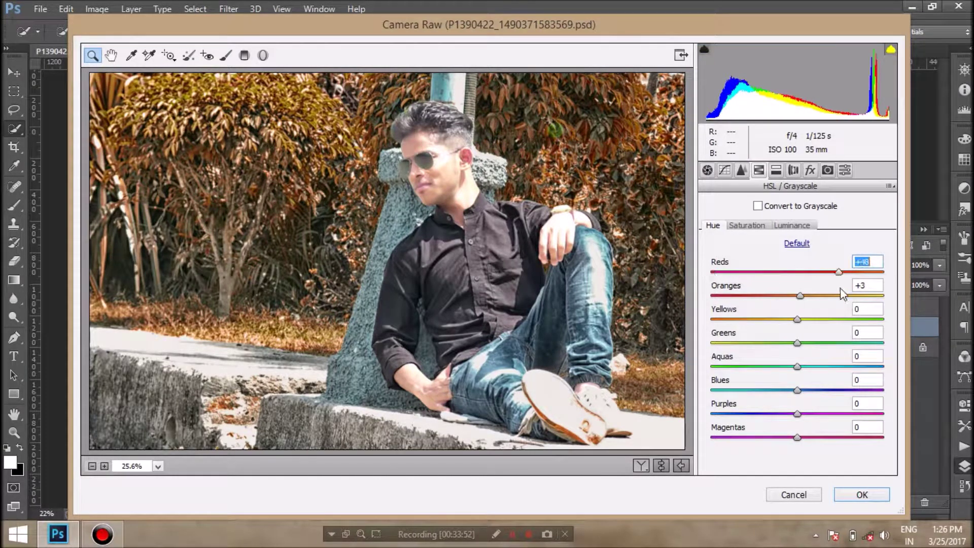
key(ctrl+alt+shift+s)
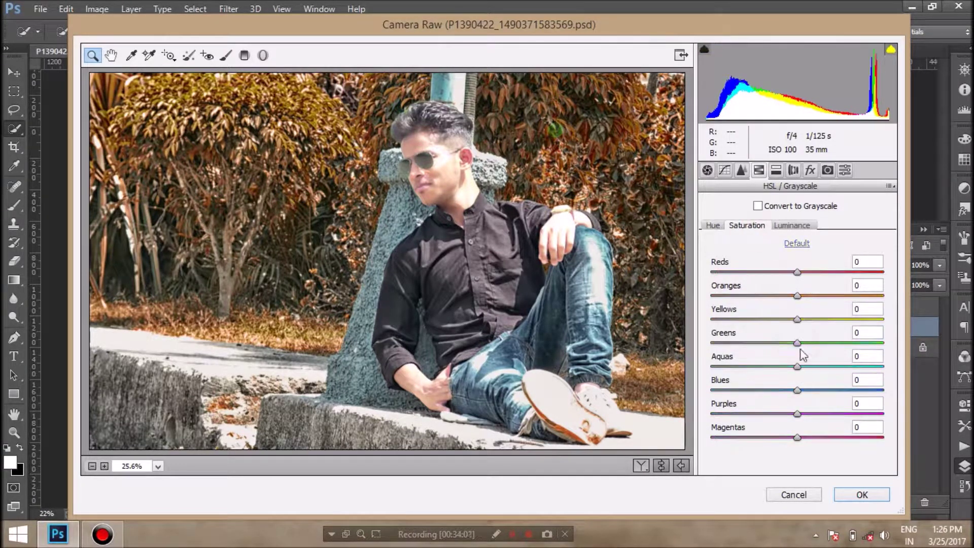
key(ctrl+alt+shift+h)
drag(799, 319, 862, 331)
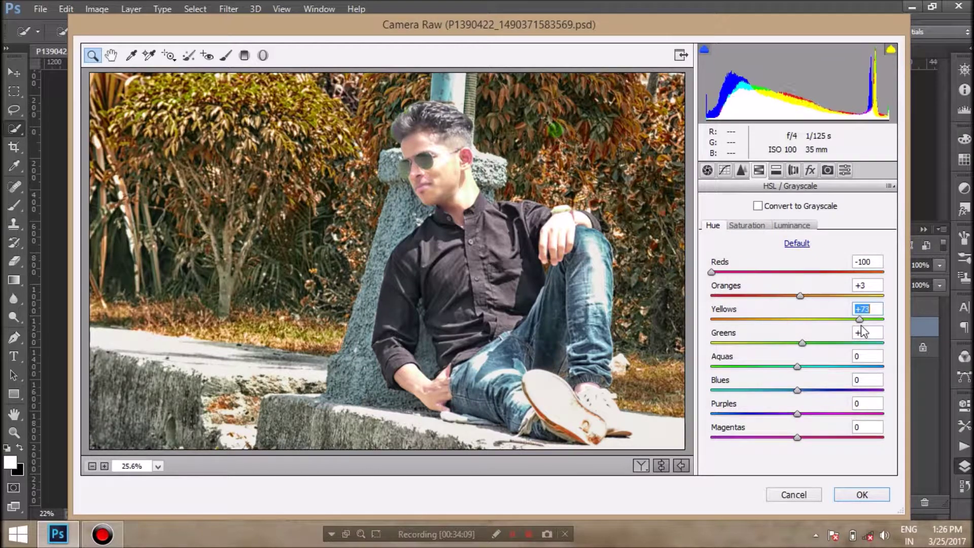
key(ctrl+alt+7)
drag(798, 355, 791, 355)
click(861, 495)
Rerun Camera Raw with Luminance noise reduction 25
click(231, 13)
click(264, 95)
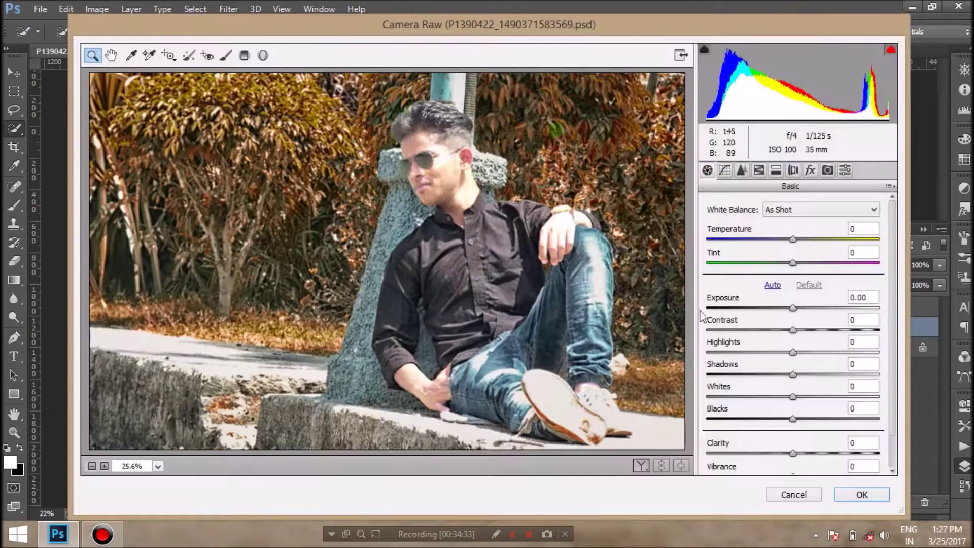
click(741, 170)
click(737, 347)
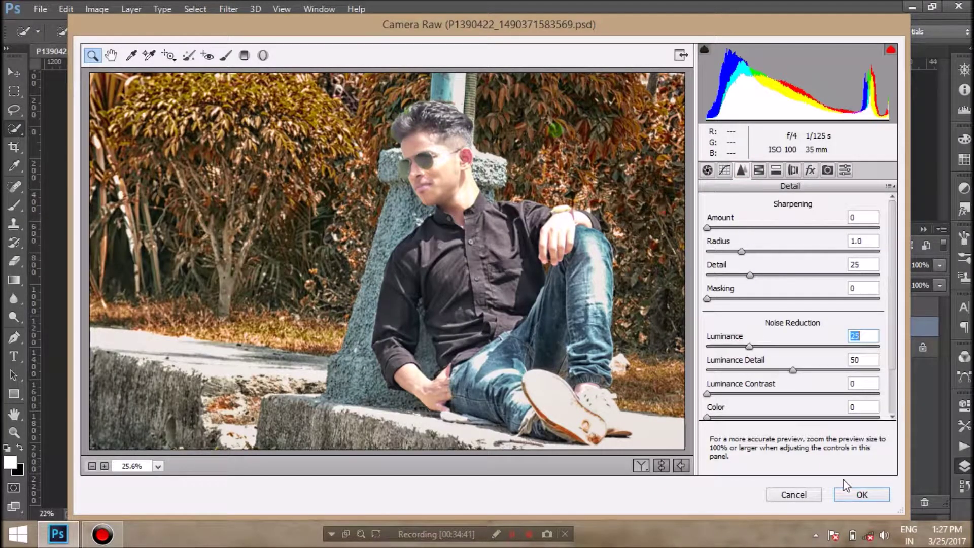
click(862, 495)
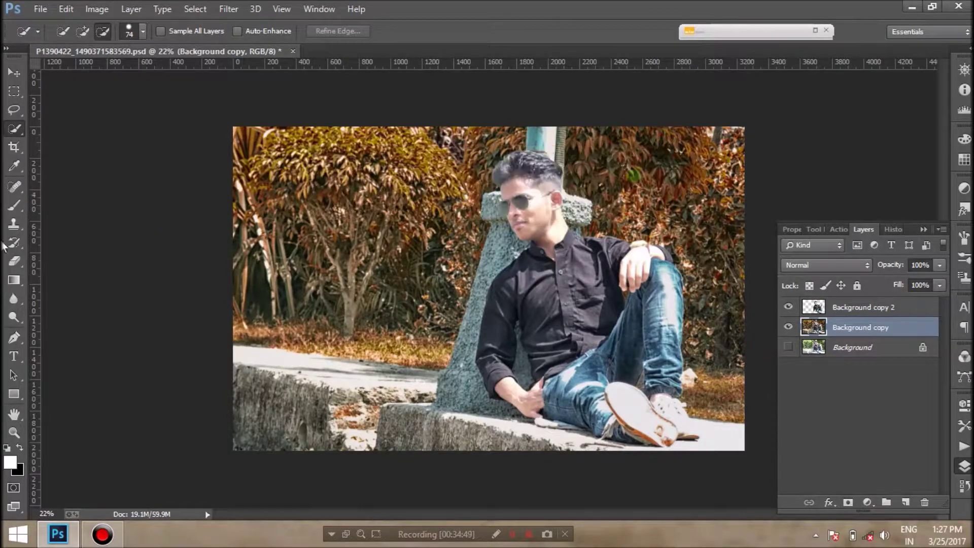
Quick-select the man's arm, raised leg, shoe and shirt
drag(568, 352, 506, 379)
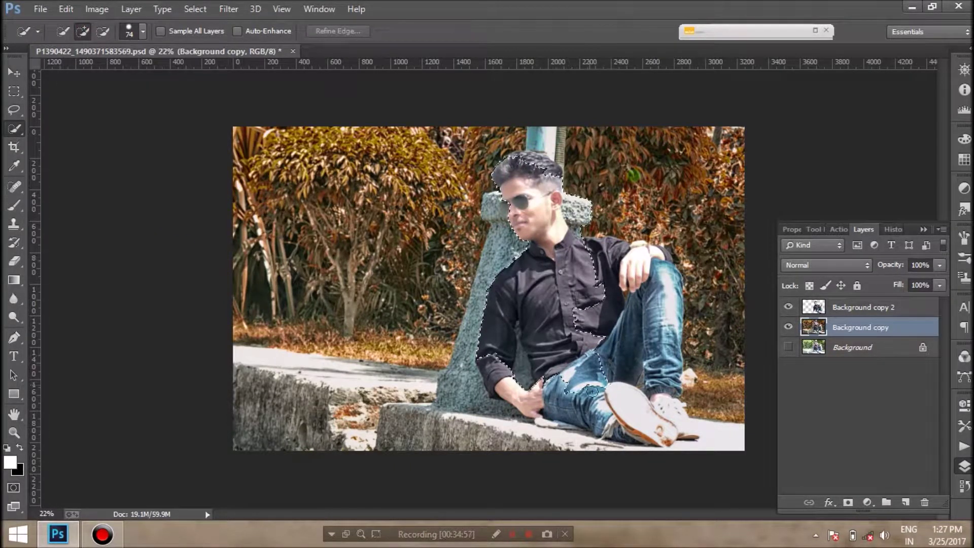
drag(608, 358, 655, 361)
drag(666, 407, 658, 400)
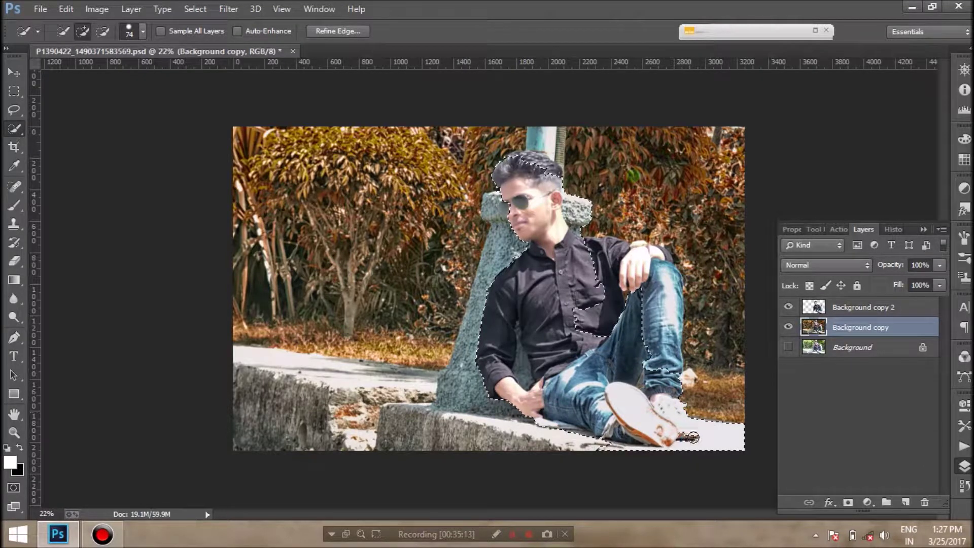
mouse_move(656, 293)
mouse_down()
mouse_move(605, 256)
mouse_move(666, 267)
mouse_up()
Subtract the ground right of the shoe and the gap beside the arm
click(107, 34)
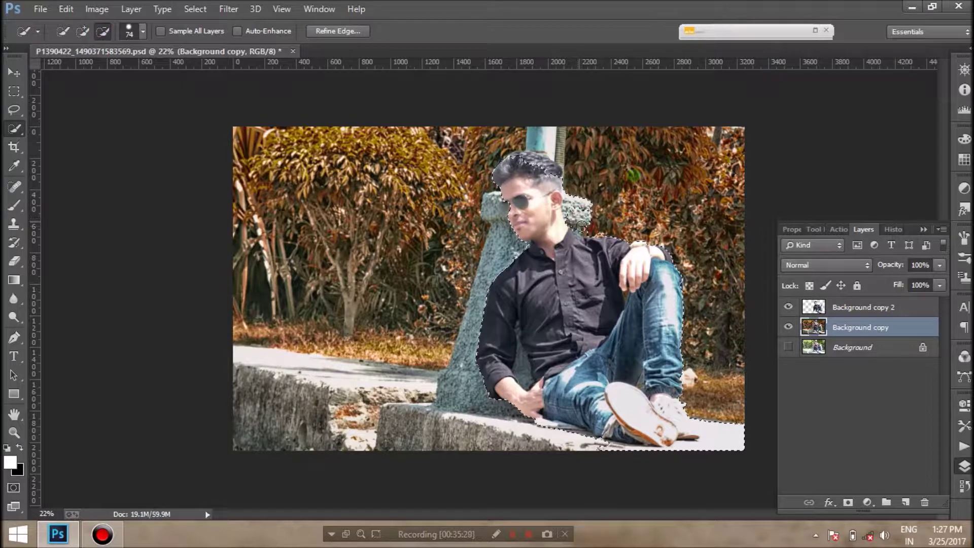
click(82, 31)
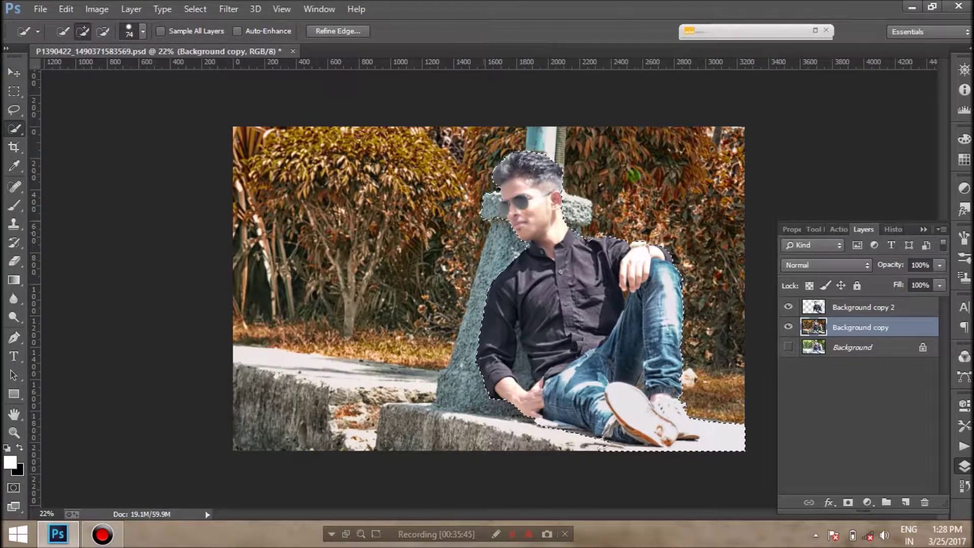
key(alt)
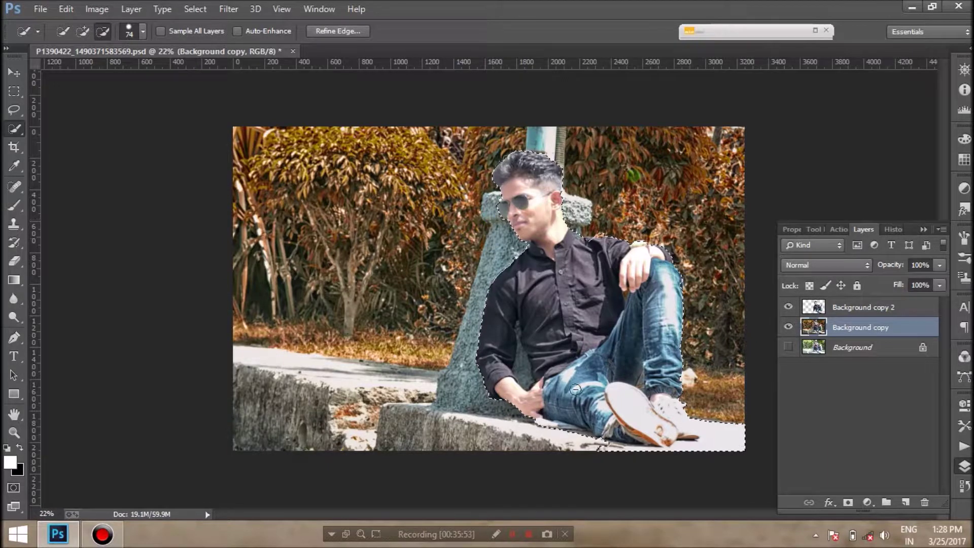
drag(611, 452, 705, 420)
click(530, 398)
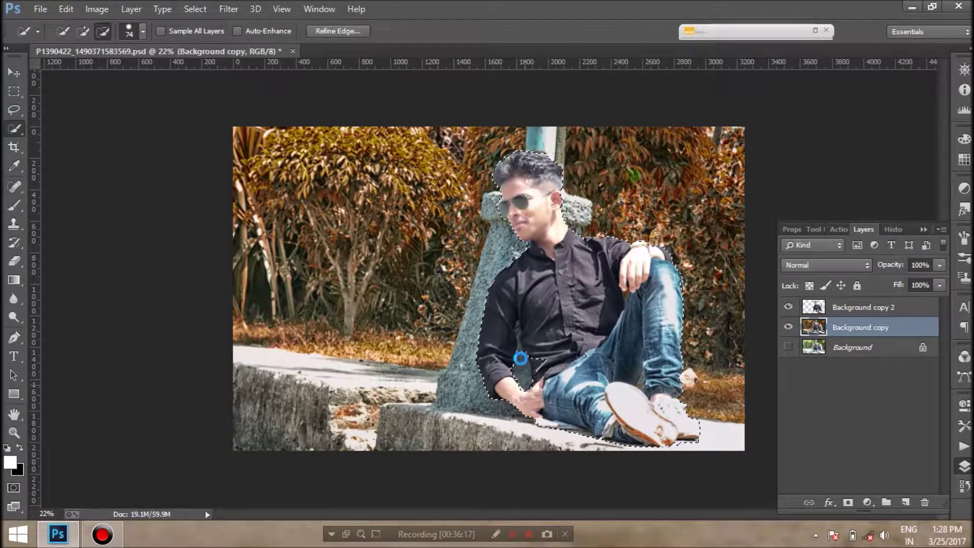
key(alt)
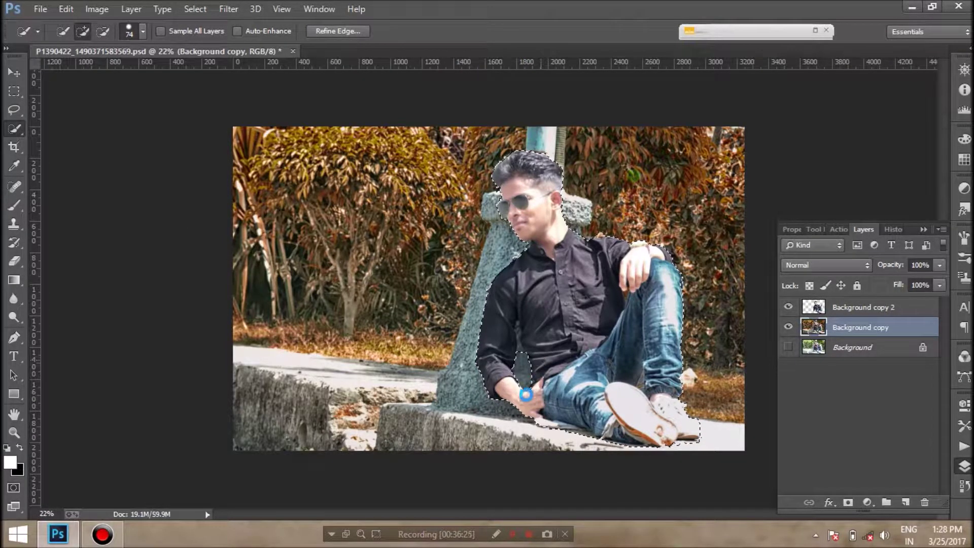
Content-aware fill the man's selected outline on Background copy
click(66, 8)
click(120, 203)
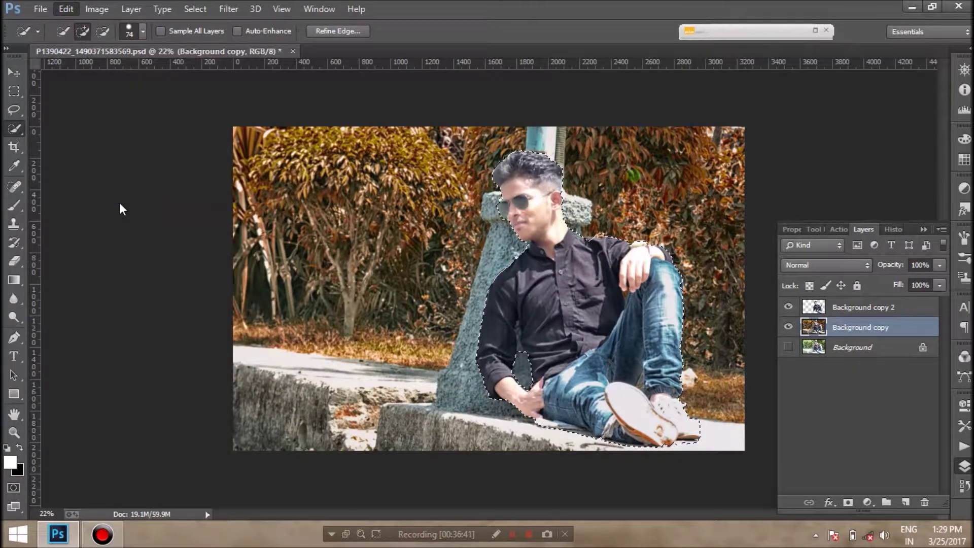
key(Return)
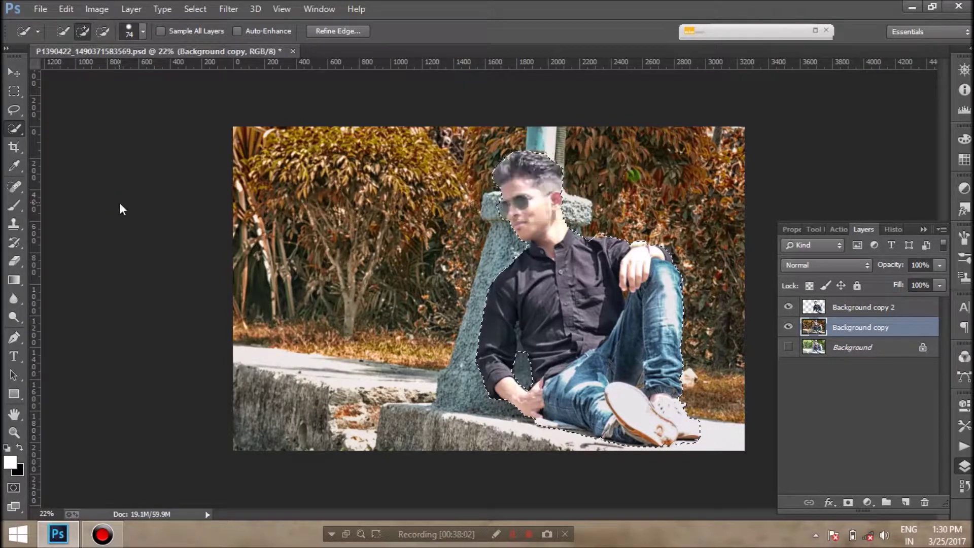
Copy the selected stone pillar area onto a new layer, Background copy 3
click(788, 306)
click(102, 31)
click(143, 31)
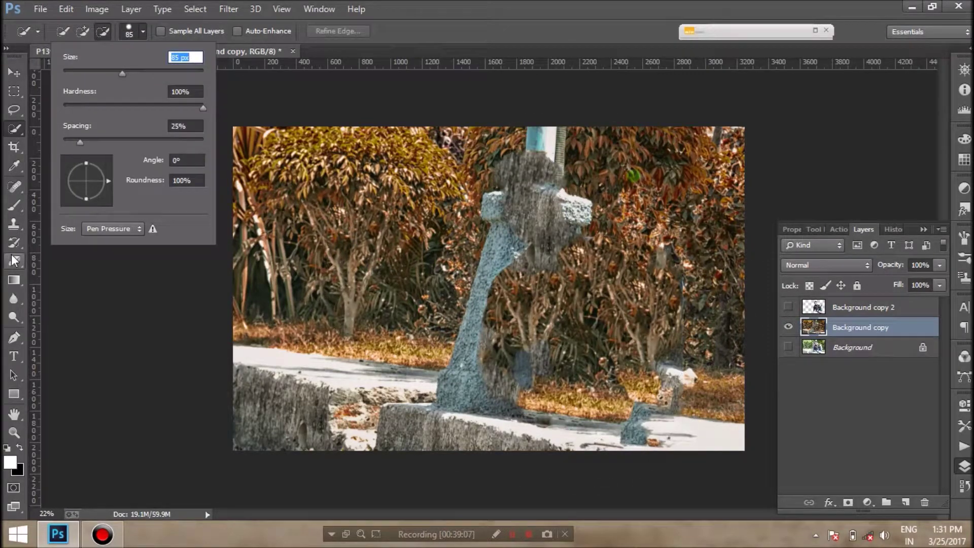
click(14, 223)
click(788, 306)
click(788, 306)
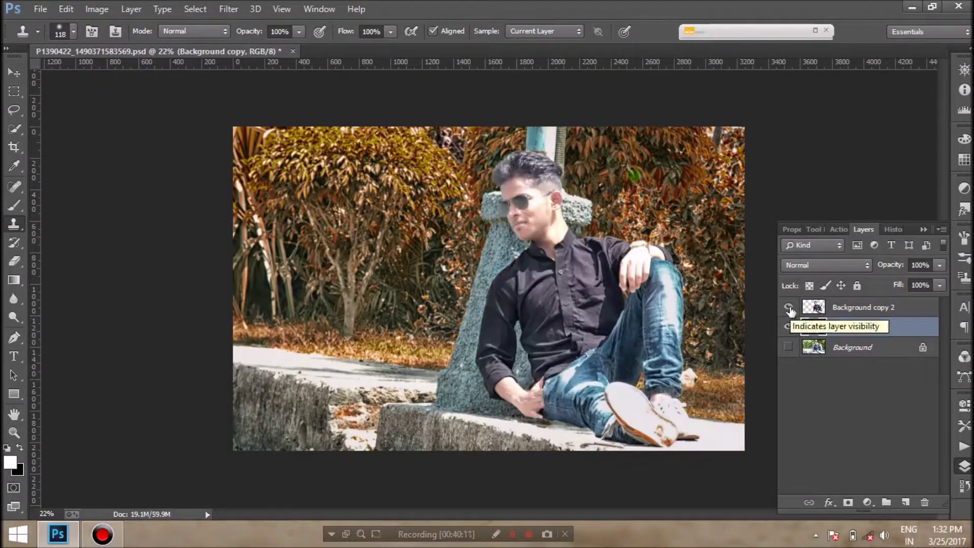
key(w)
key(s)
key(w)
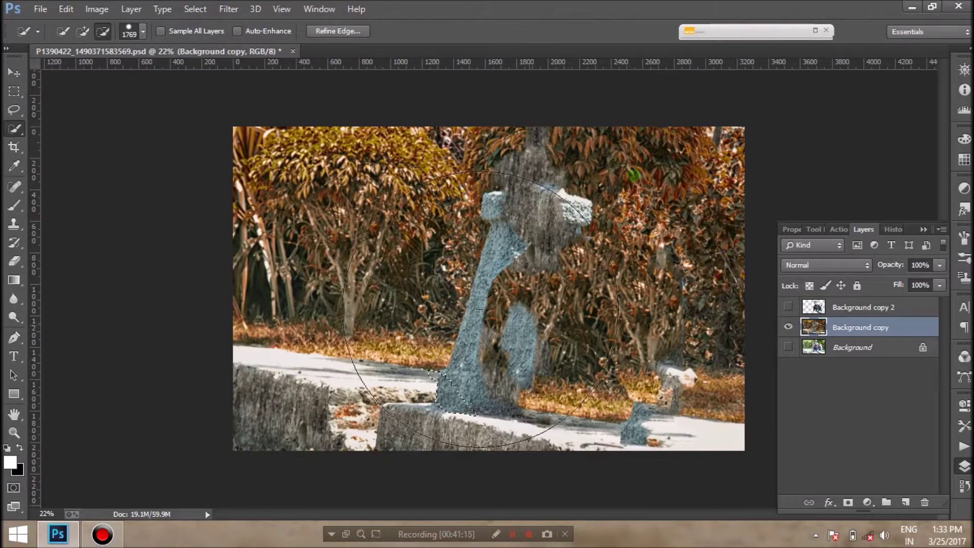
key(s)
key(ctrl+j)
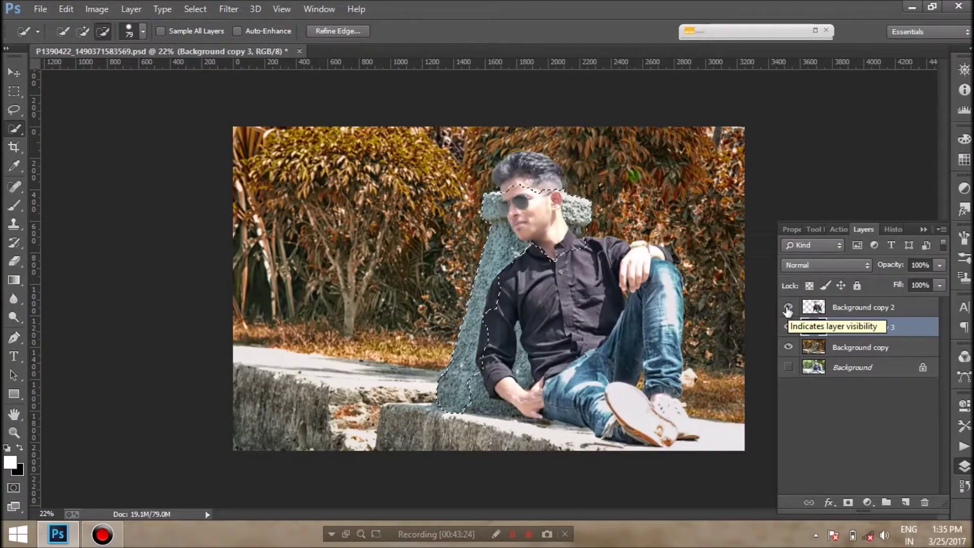
Hide Background copy 2 and make Background copy the active layer
click(788, 307)
click(863, 347)
key(alt+t)
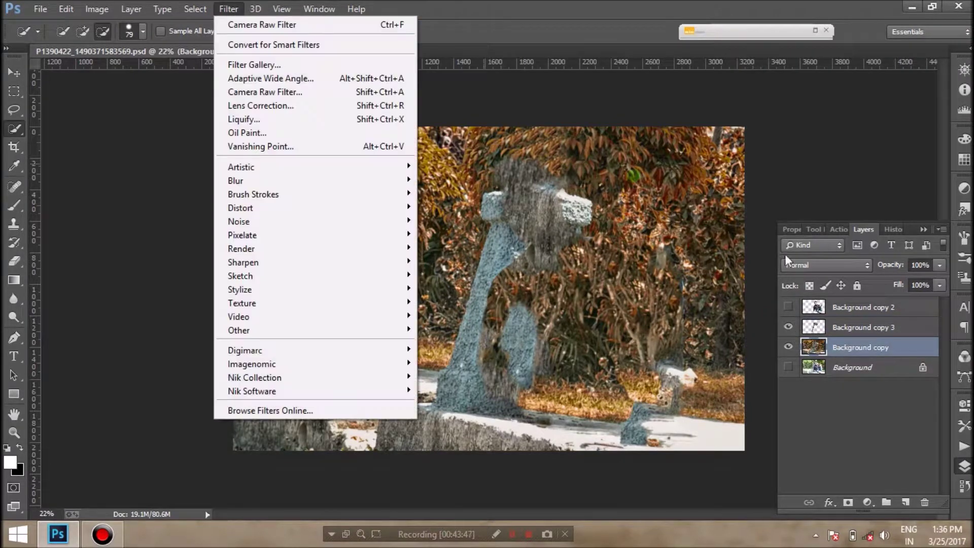
Apply a 40 px Tilt-Shift blur with its focus band tilted along the ledge, then cancel it
click(450, 207)
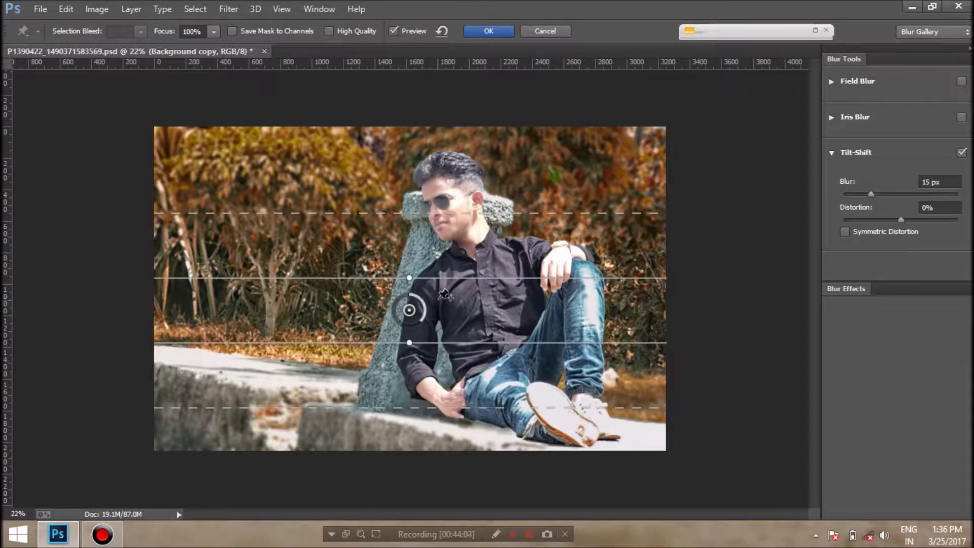
drag(409, 309, 411, 317)
drag(411, 349, 377, 476)
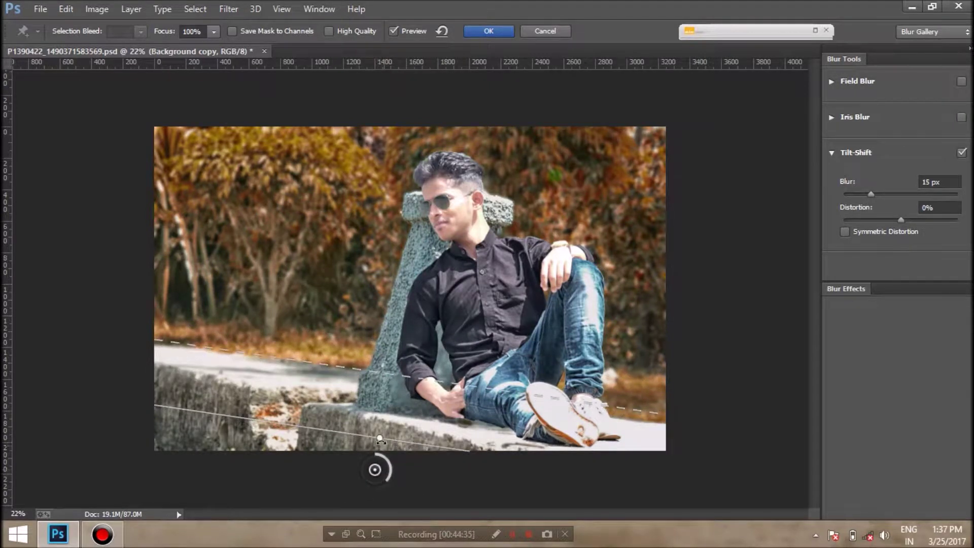
drag(381, 432, 382, 426)
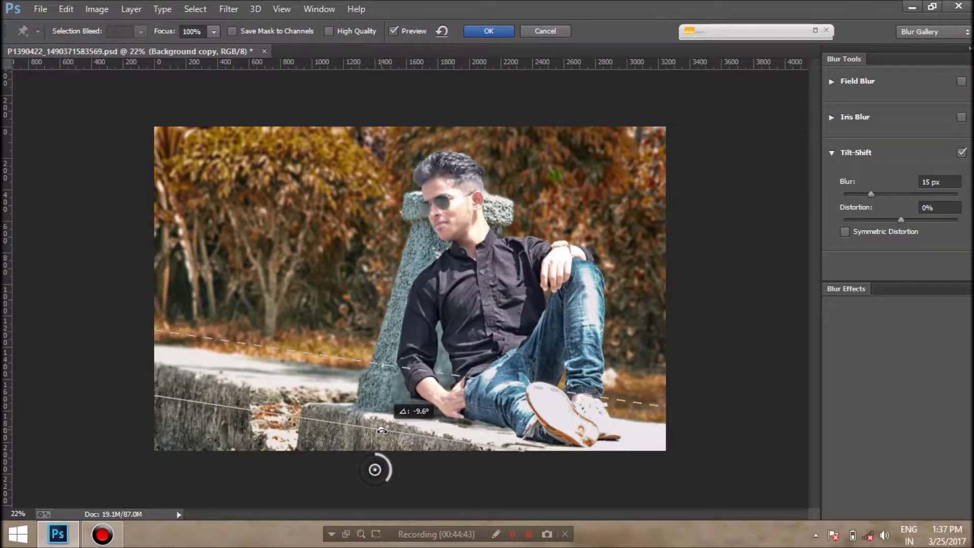
drag(375, 469, 370, 482)
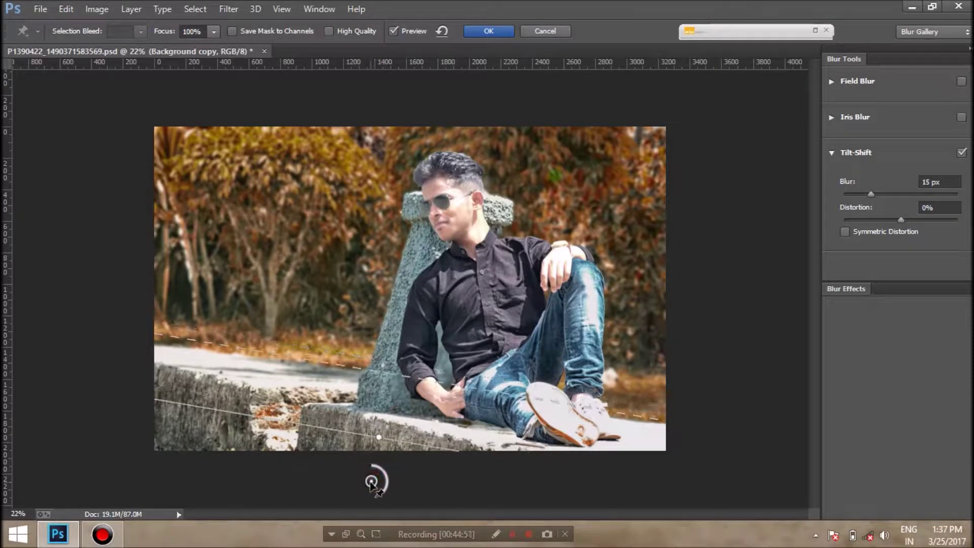
drag(871, 194, 890, 195)
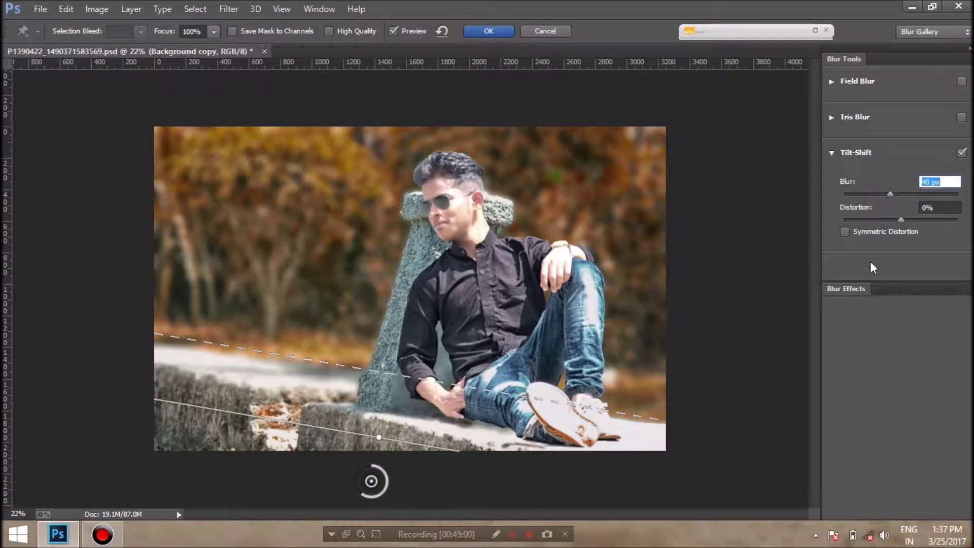
click(489, 31)
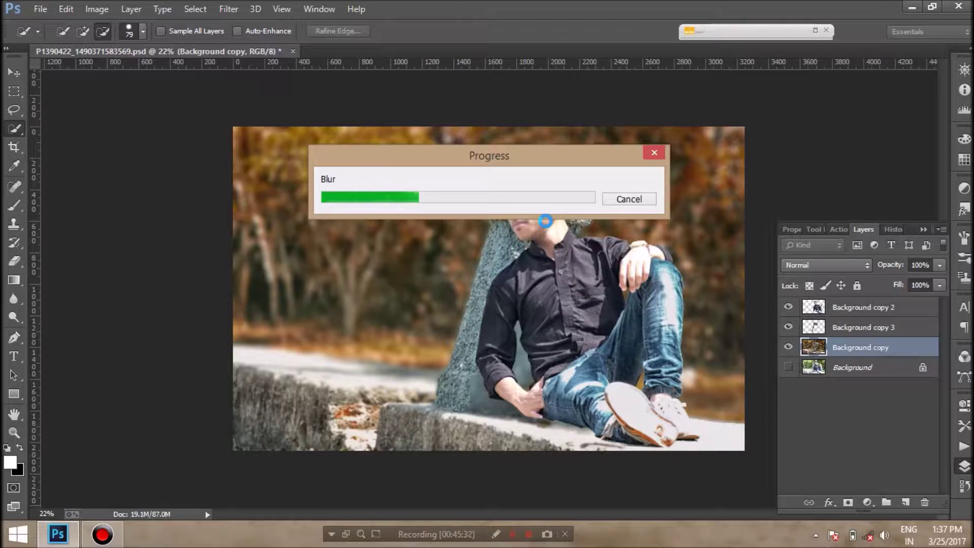
click(645, 200)
Duplicate Background copy as Background copy 4
right_click(888, 347)
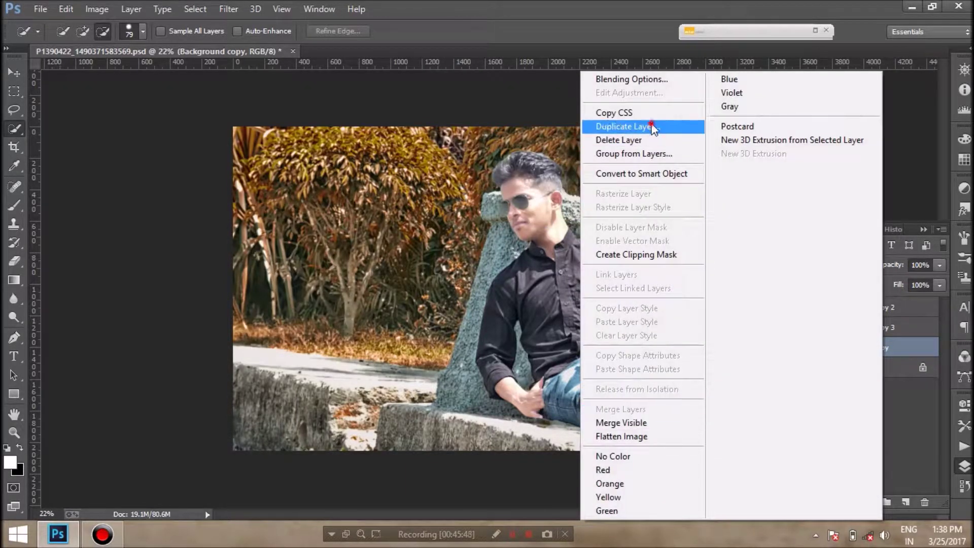
click(619, 124)
key(Return)
Camera Raw grade: Temperature -3, Exposure -0.15, Contrast +6, Vibrance +11, Saturation +22
click(227, 6)
click(259, 89)
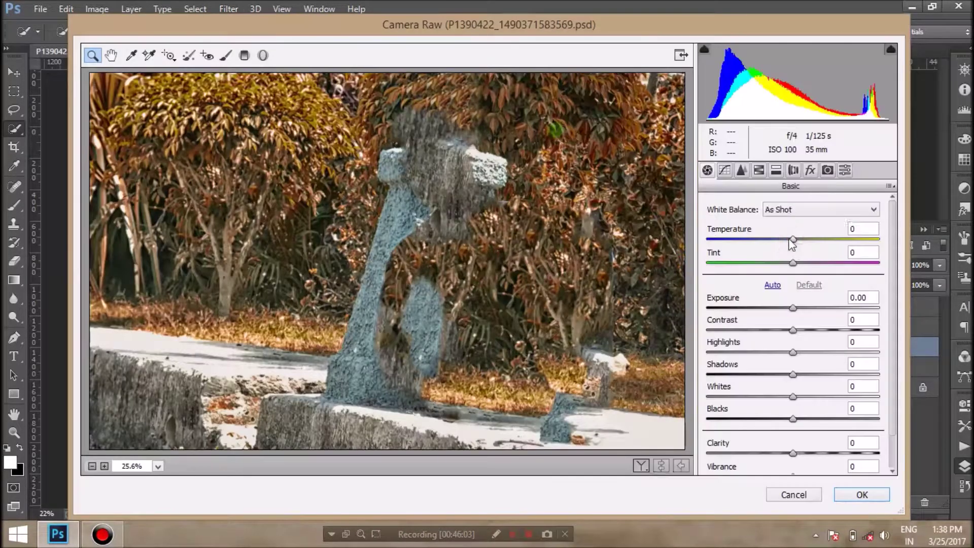
click(790, 239)
click(790, 308)
click(796, 331)
drag(796, 331, 800, 330)
drag(895, 393, 896, 406)
drag(804, 462, 802, 438)
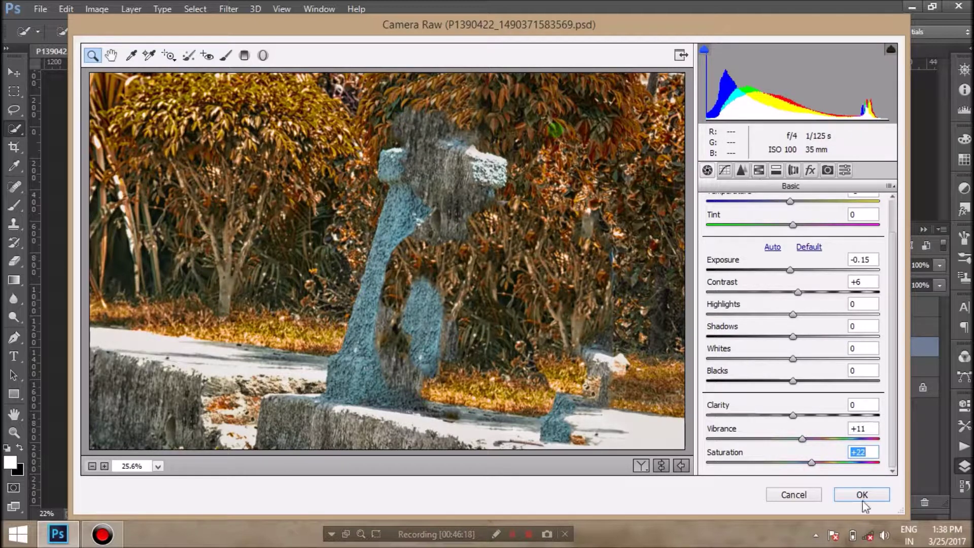
click(862, 497)
click(229, 9)
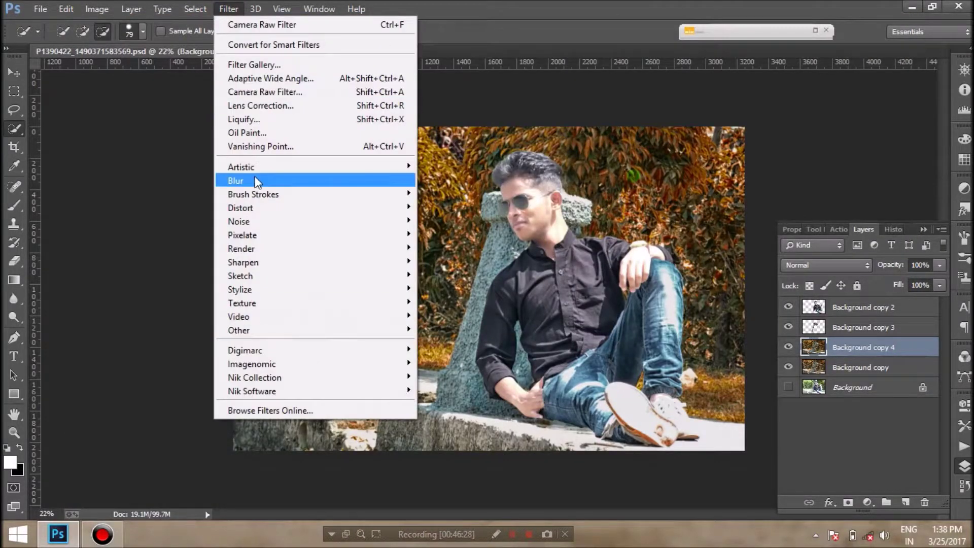
Blur Background copy 4 with a 28 px Tilt-Shift focused low along the ledge
click(459, 211)
drag(409, 285, 398, 389)
drag(400, 423, 393, 438)
drag(398, 390, 393, 418)
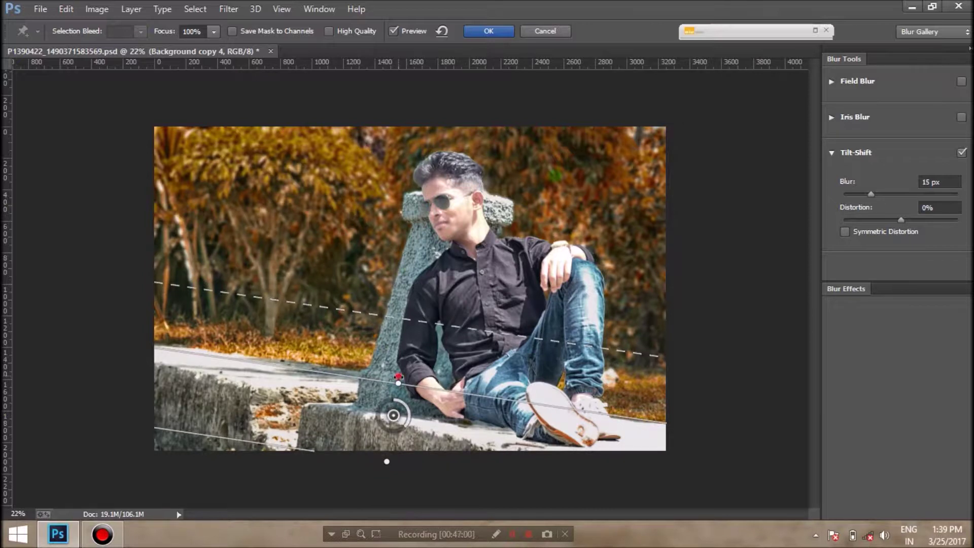
drag(394, 415, 387, 447)
drag(879, 193, 884, 193)
key(Return)
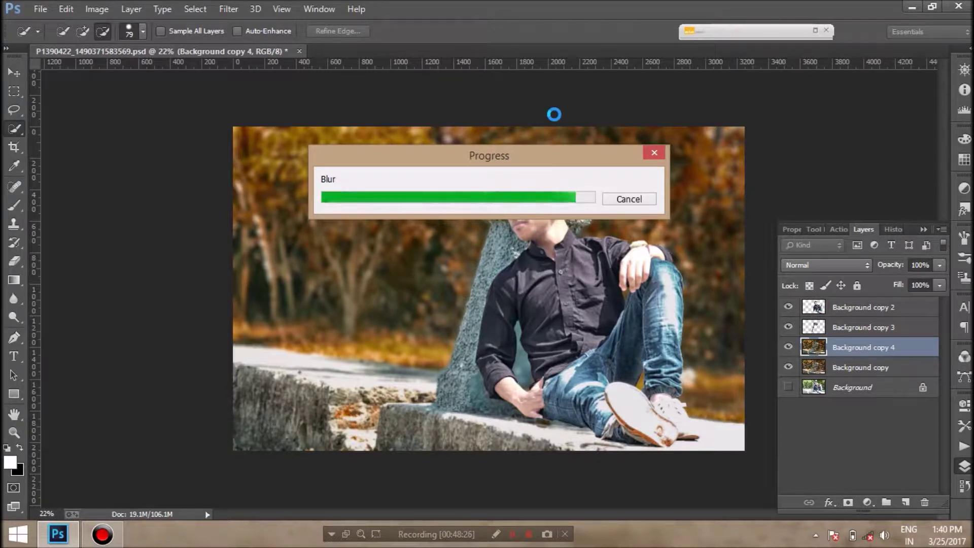
Merge Background copy 3 down into Background copy 4
click(788, 347)
click(862, 327)
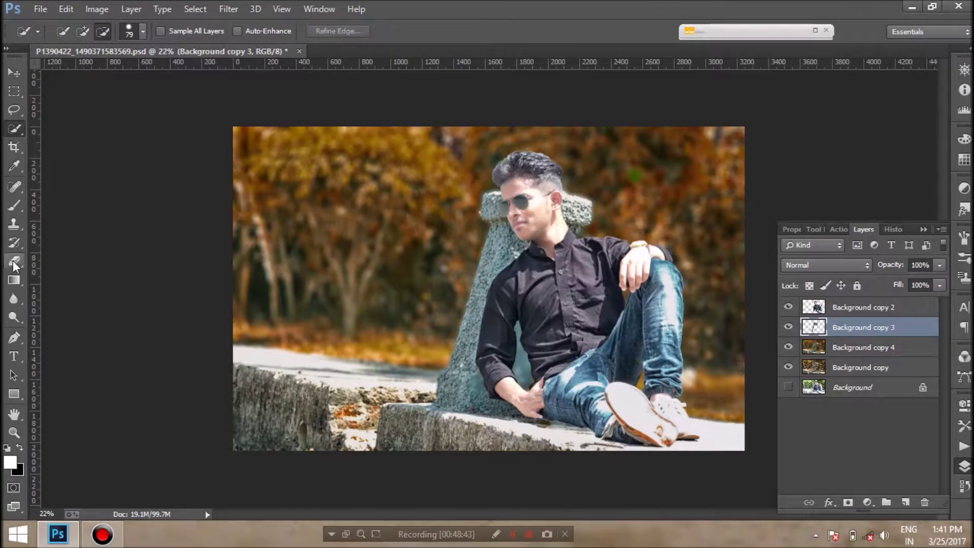
click(14, 261)
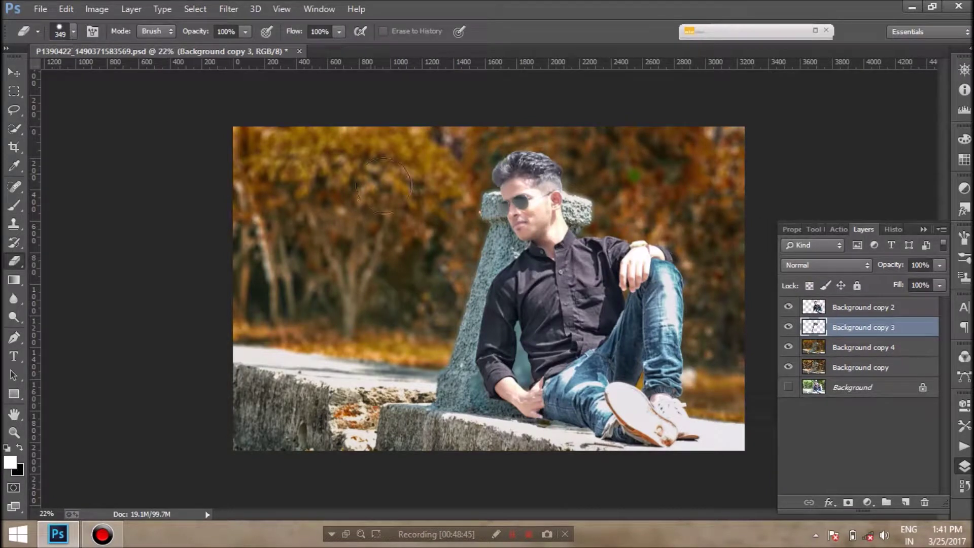
click(851, 349)
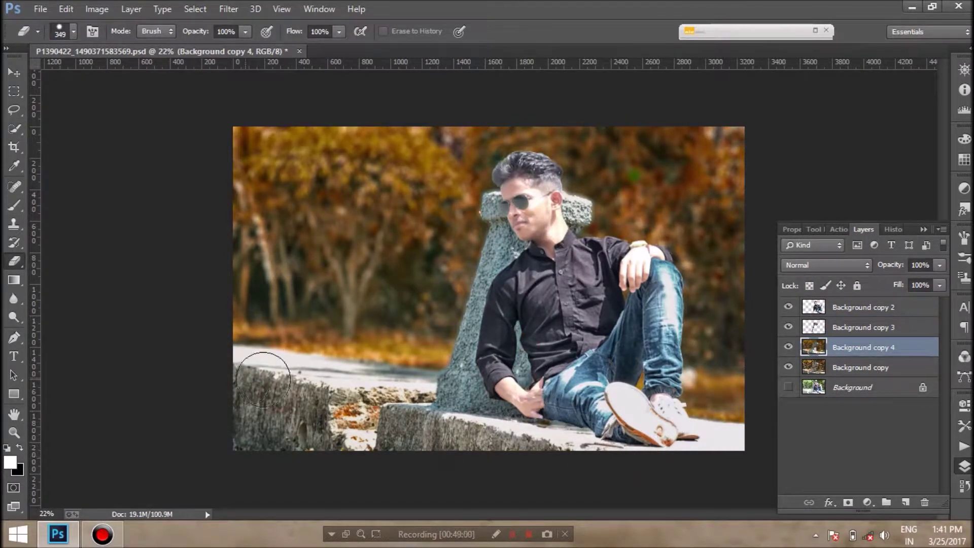
click(863, 327)
right_click(867, 327)
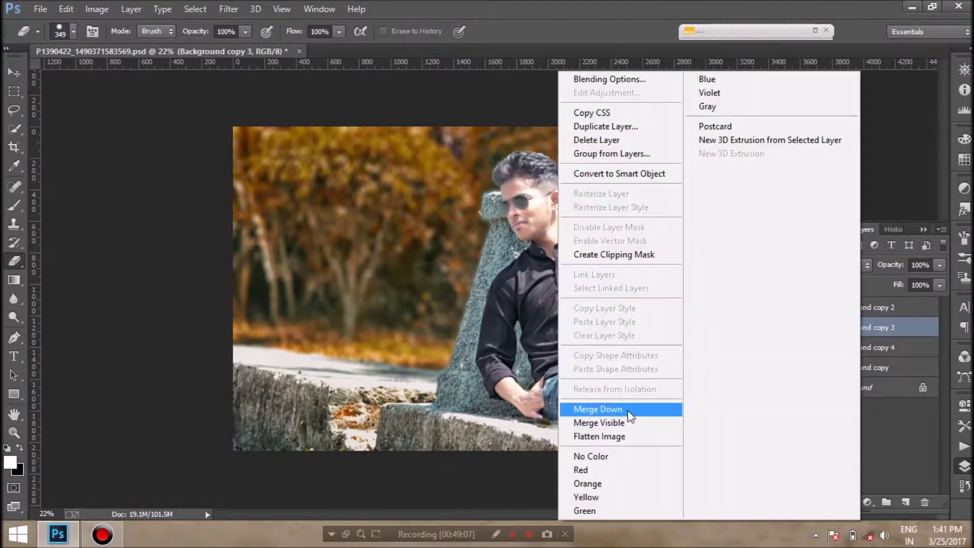
click(628, 409)
click(11, 131)
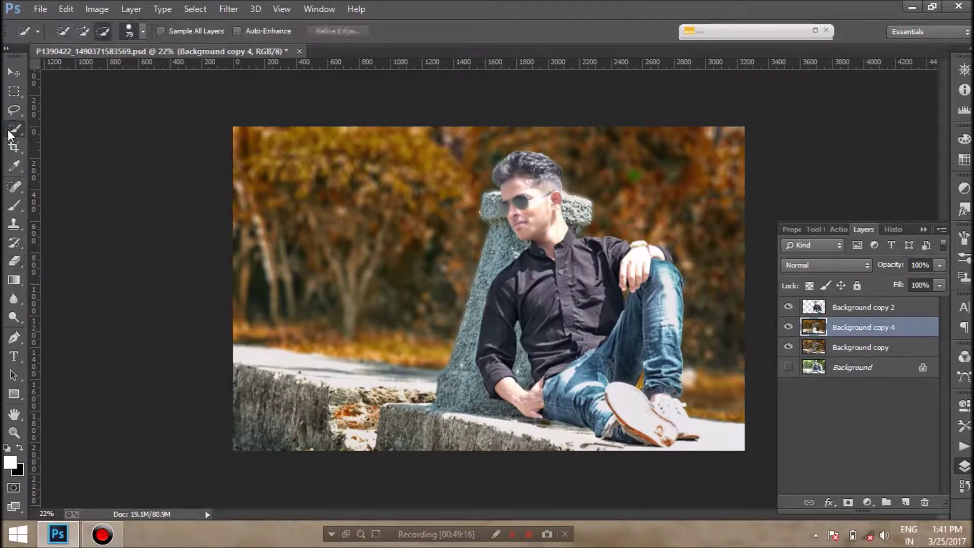
Apply Contrast Color Range with its hue shifted to blue (251°) on Background copy 2
click(862, 307)
click(816, 31)
click(781, 91)
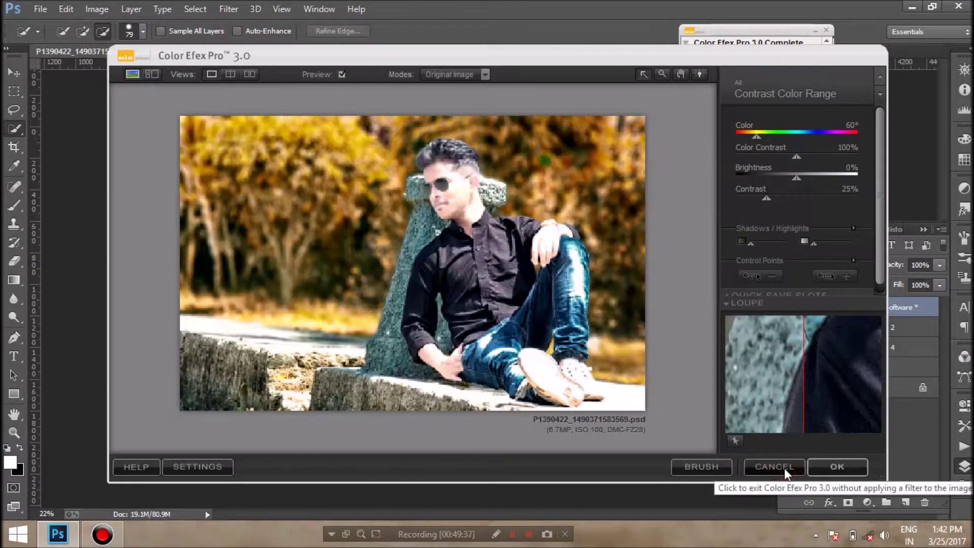
click(786, 473)
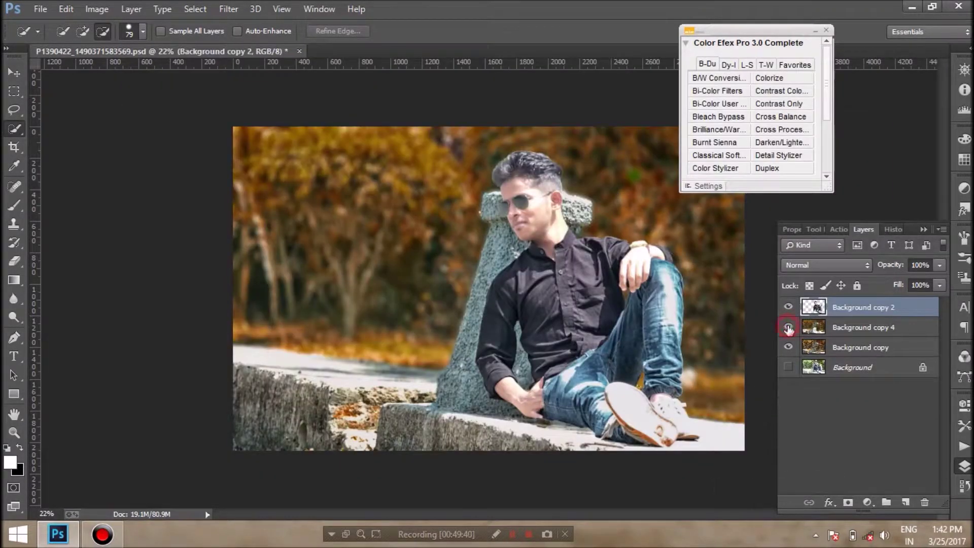
click(788, 327)
click(796, 101)
mouse_move(756, 136)
mouse_down()
mouse_move(836, 137)
mouse_move(746, 136)
mouse_move(812, 137)
mouse_up()
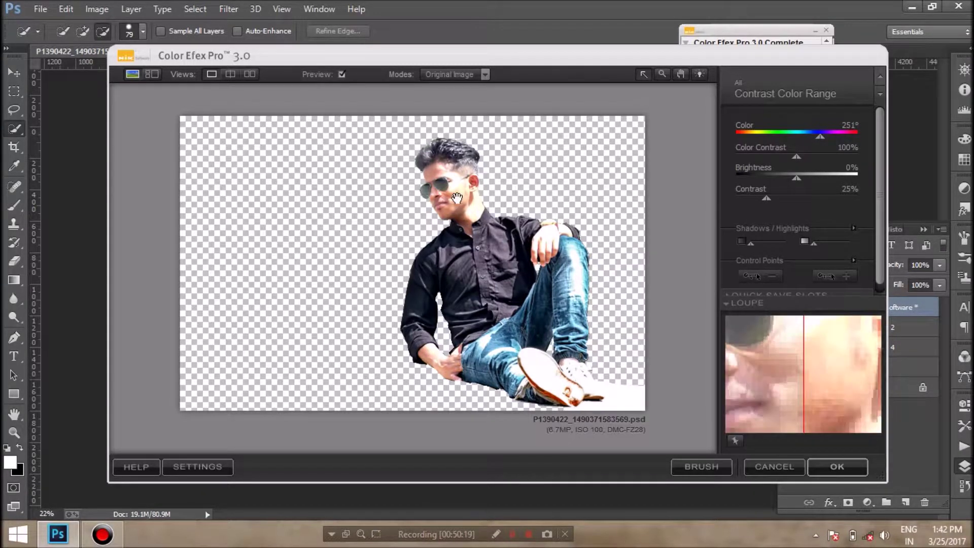
click(835, 465)
Show the backdrop layers again and merge Background copy 4 into Background copy
click(788, 347)
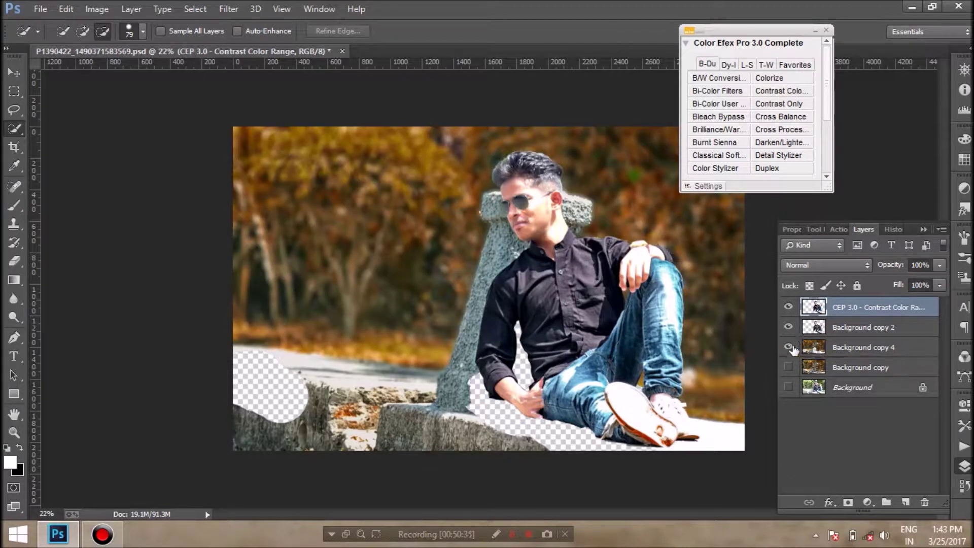
click(788, 367)
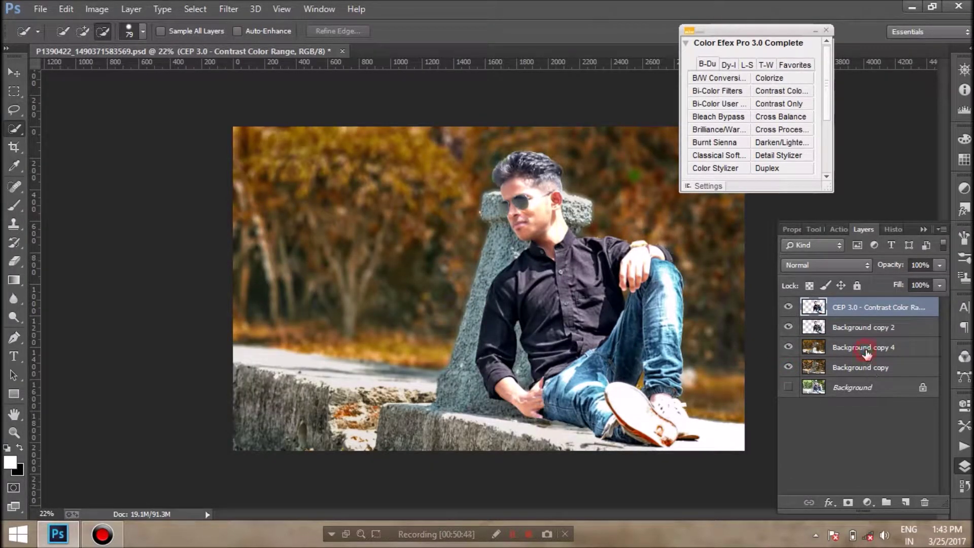
right_click(866, 353)
click(622, 409)
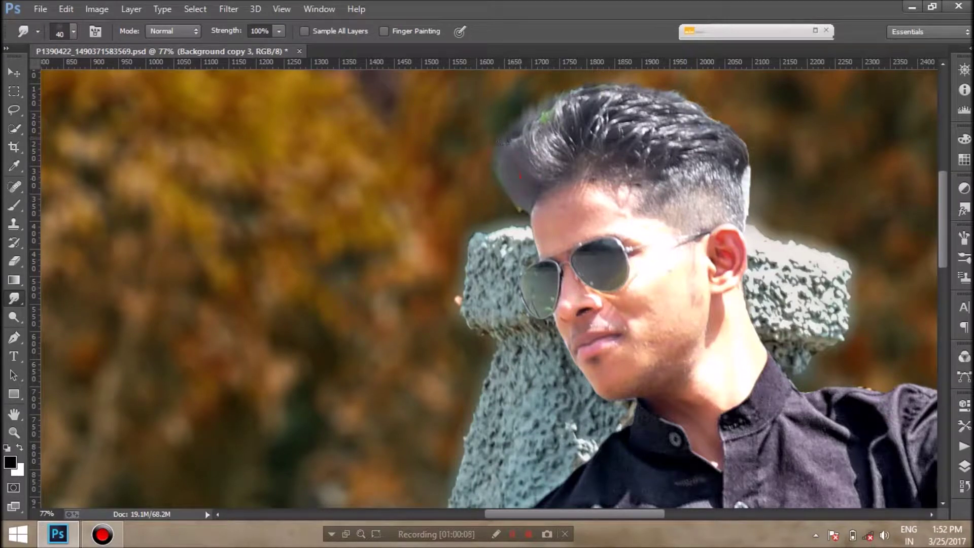
Smudge the hair tips into soft strands and duplicate the man's layer as Background copy 3
drag(535, 129, 571, 144)
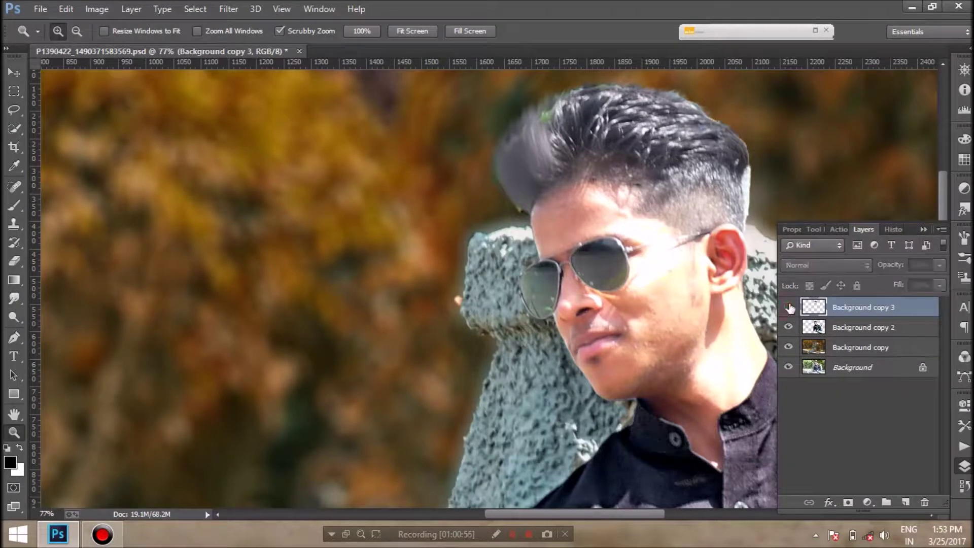
right_click(862, 306)
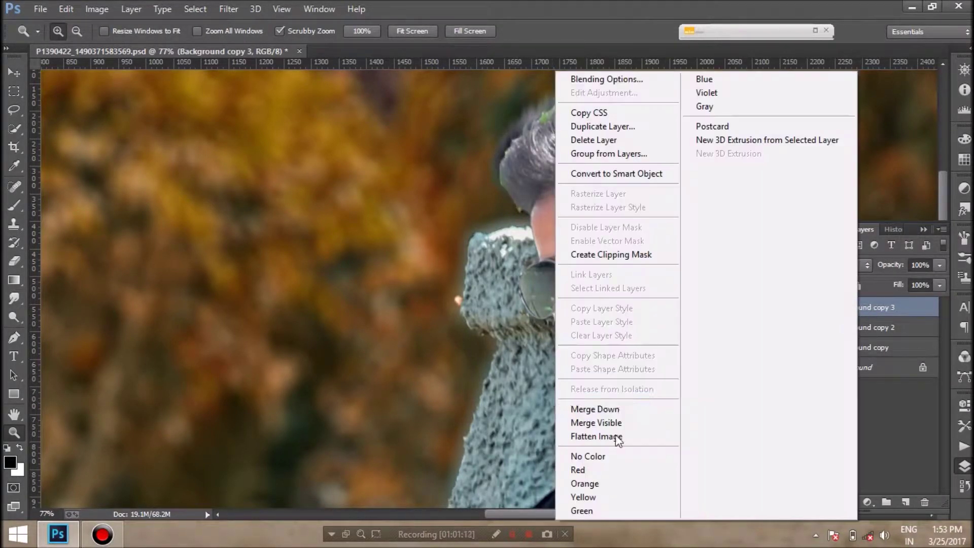
click(599, 123)
click(614, 160)
Set the view zoom to 22% and select the Background copy layer
key(r)
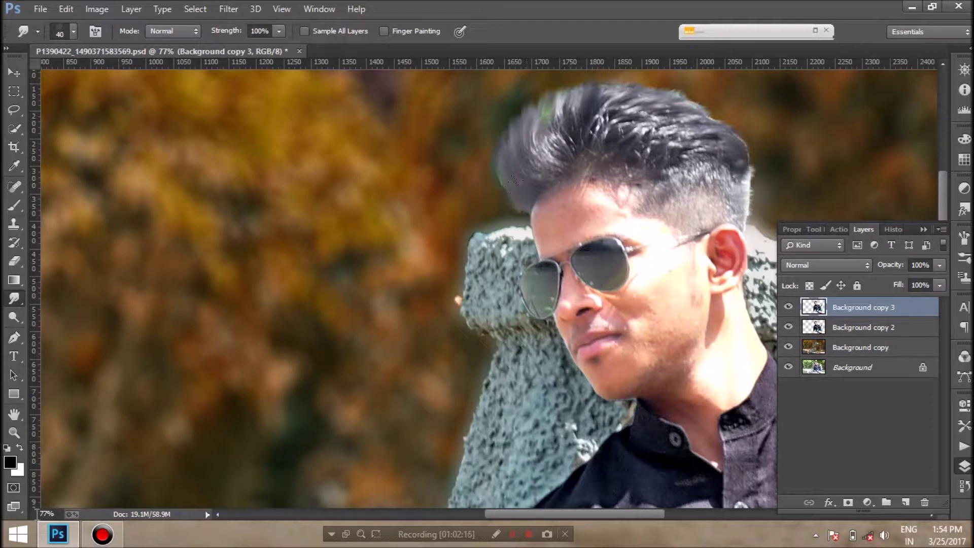
text(22)
key(Return)
click(831, 348)
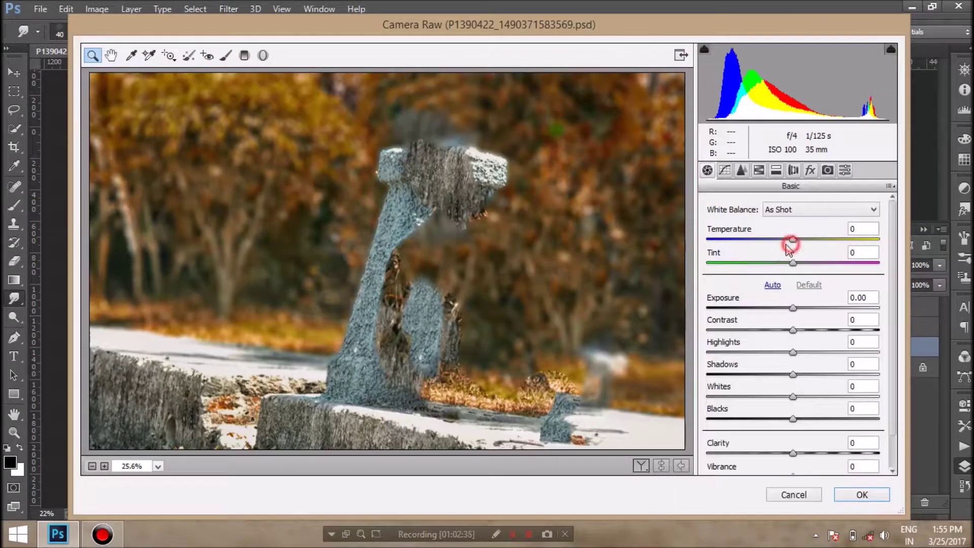
In Camera Raw, adjust temperature, exposure, clarity and vibrance; shift Reds hue +54 and Oranges warmer
click(789, 239)
click(791, 308)
click(798, 330)
scroll(798, 436, down, 1)
drag(798, 439, 814, 439)
drag(793, 415, 803, 415)
click(759, 170)
drag(797, 272, 844, 272)
drag(797, 295, 853, 295)
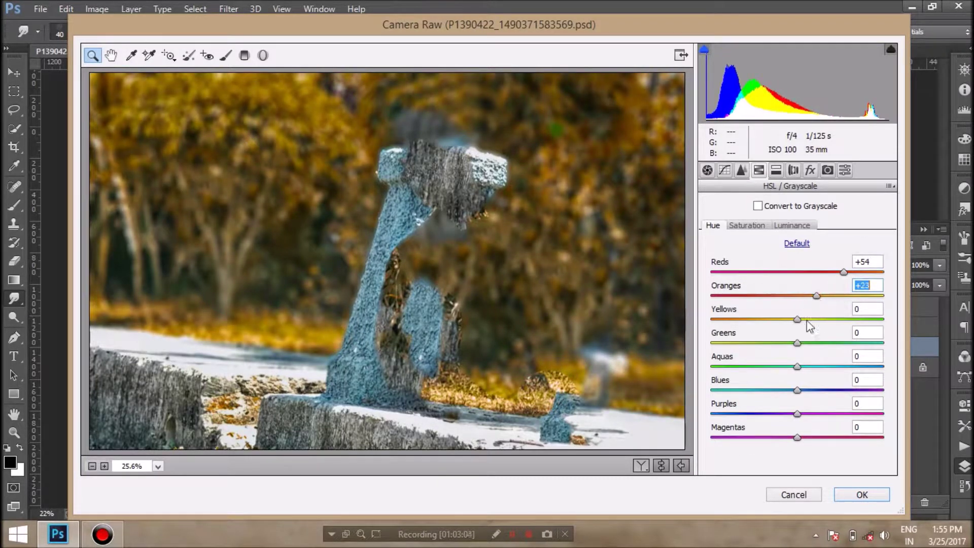
click(861, 495)
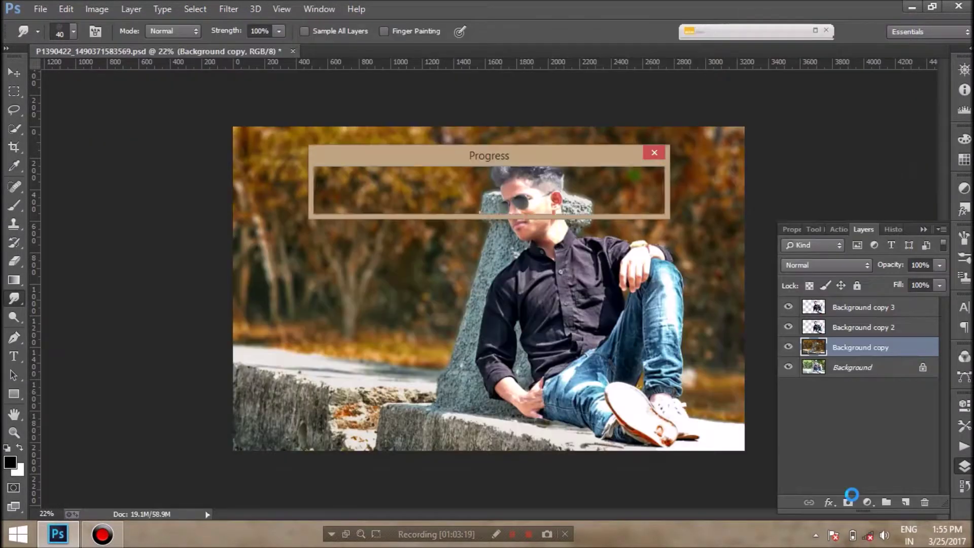
Give Background copy 3 a Camera Raw pass: temperature tweak, exposure -0.15, slightly more vibrance
click(863, 307)
key(ctrl+shift+a)
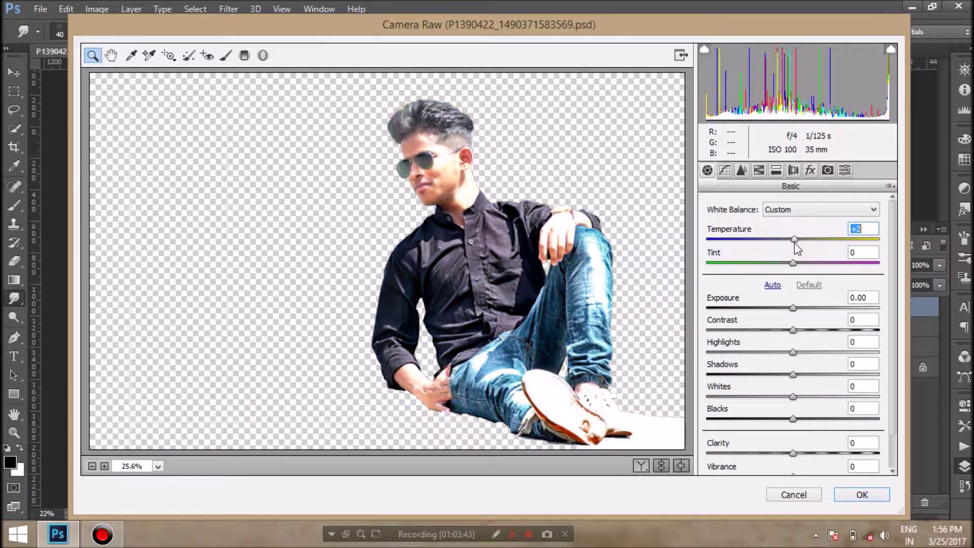
drag(794, 242, 796, 242)
drag(793, 311, 789, 310)
drag(793, 439, 797, 439)
scroll(789, 213, down, 1)
click(759, 170)
click(852, 491)
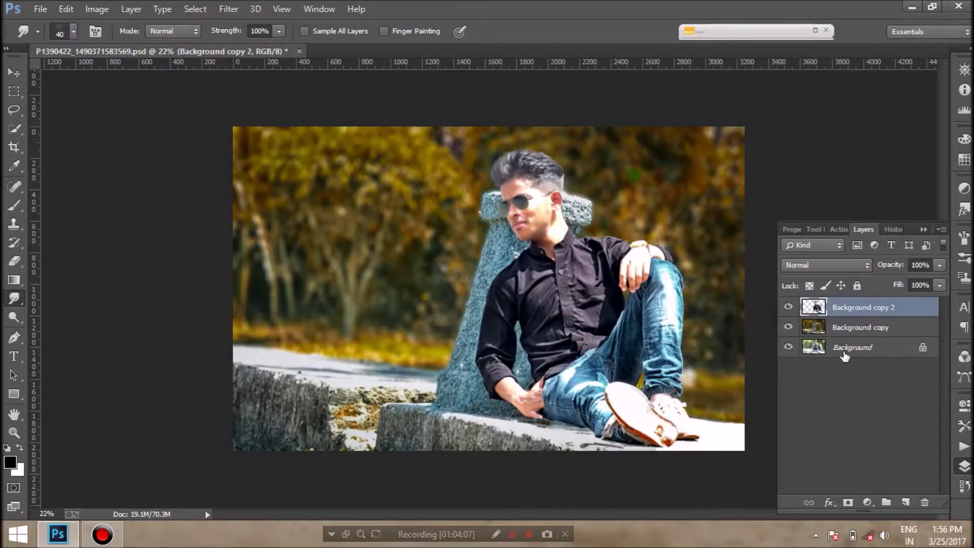
On Background copy 2, shift the Reds hue and raise Reds and Oranges saturation in Camera Raw
click(229, 9)
click(264, 94)
click(759, 170)
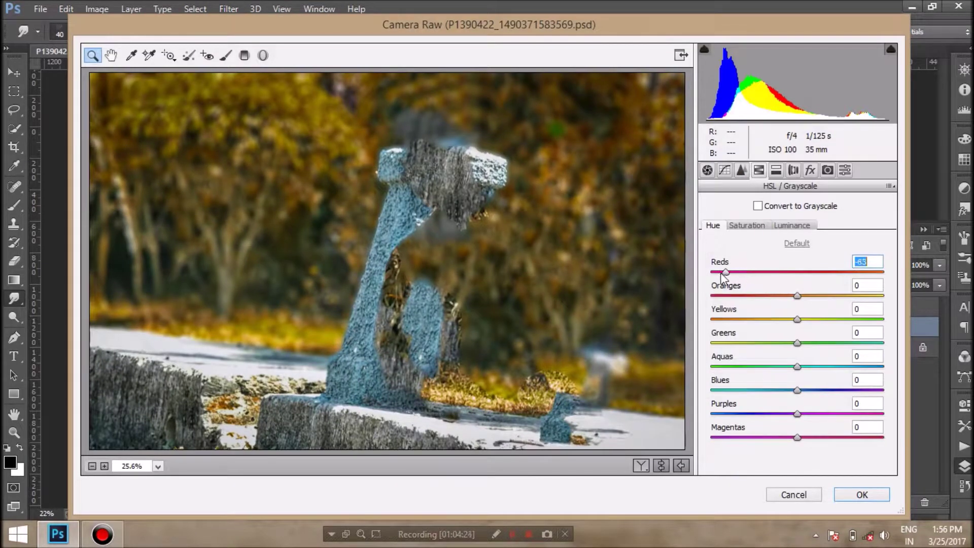
mouse_move(797, 295)
mouse_down()
mouse_move(783, 296)
mouse_move(842, 295)
mouse_up()
click(747, 225)
drag(797, 272, 833, 272)
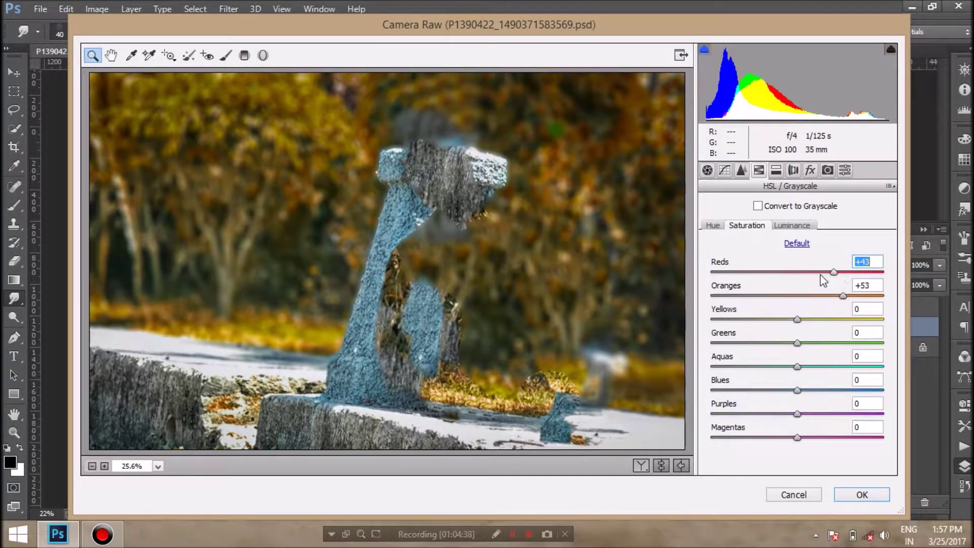
click(851, 496)
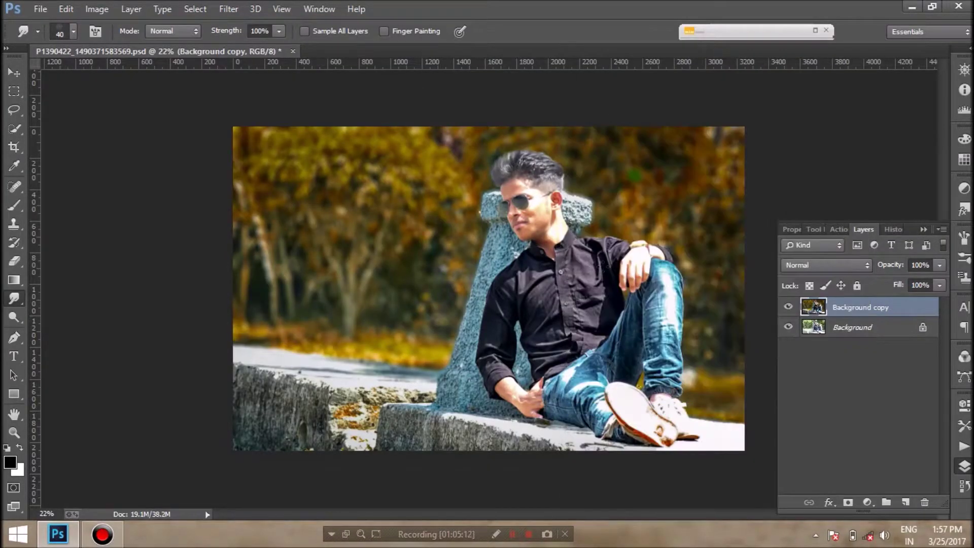
Add a Photo Filter adjustment layer and merge it down into Background copy
click(867, 502)
click(839, 374)
click(870, 241)
click(850, 415)
click(863, 229)
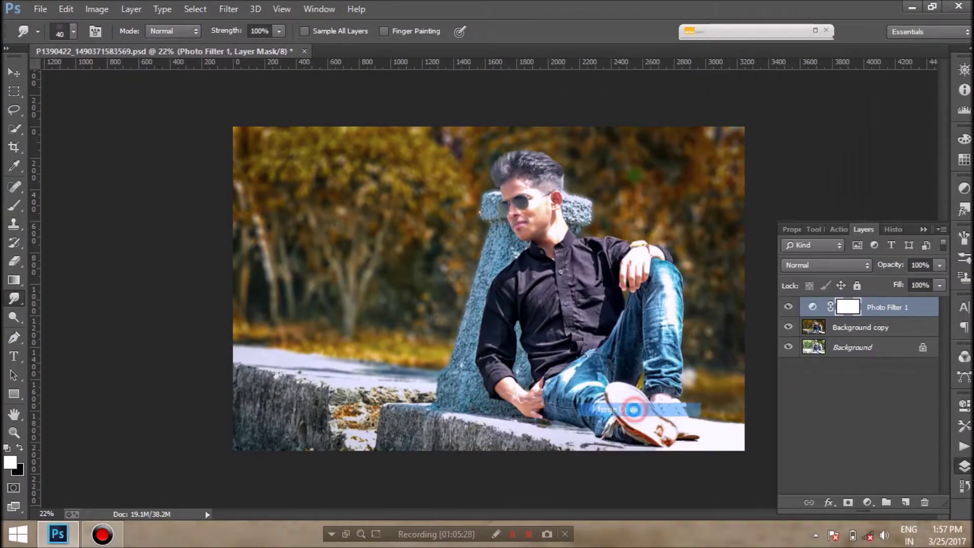
key(ctrl+e)
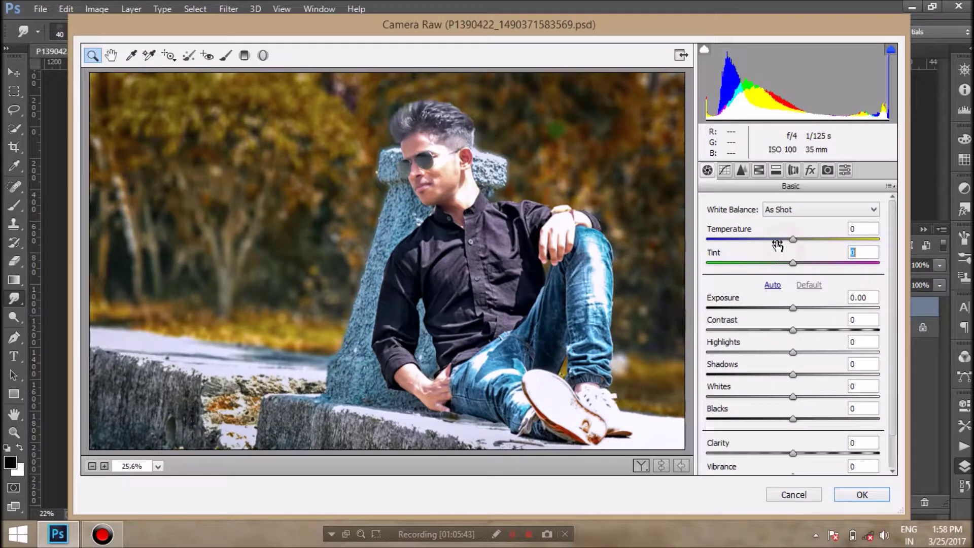
In Camera Raw, nudge tint and temperature, set exposure +0.10, rebalance highlights, shadows, whites and blacks
drag(793, 263, 793, 239)
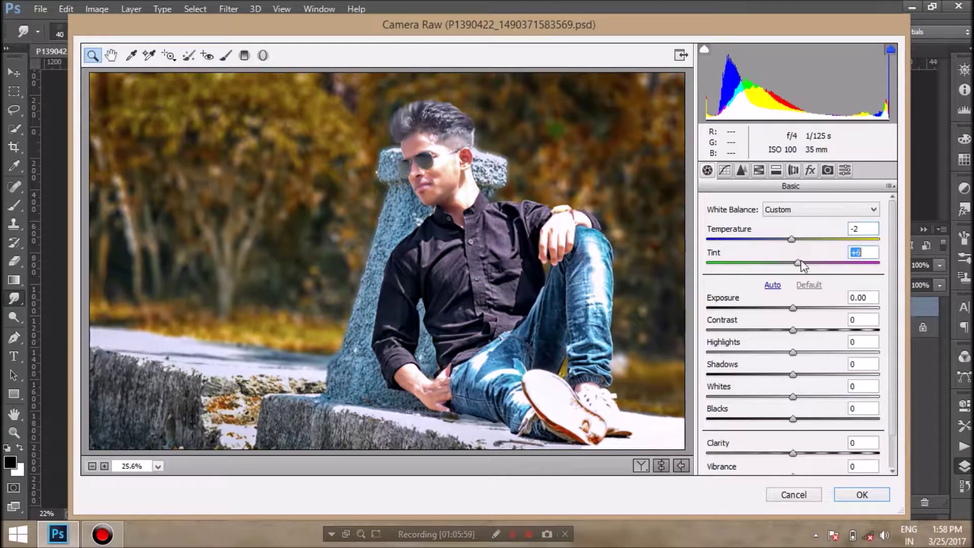
drag(793, 308, 785, 314)
scroll(796, 345, down, 1)
mouse_move(793, 336)
mouse_down()
mouse_move(802, 336)
mouse_move(805, 359)
mouse_up()
drag(793, 380, 781, 380)
Darken the photo's edges with a Post Crop vignette, apply it, and drag a graduated filter
click(741, 170)
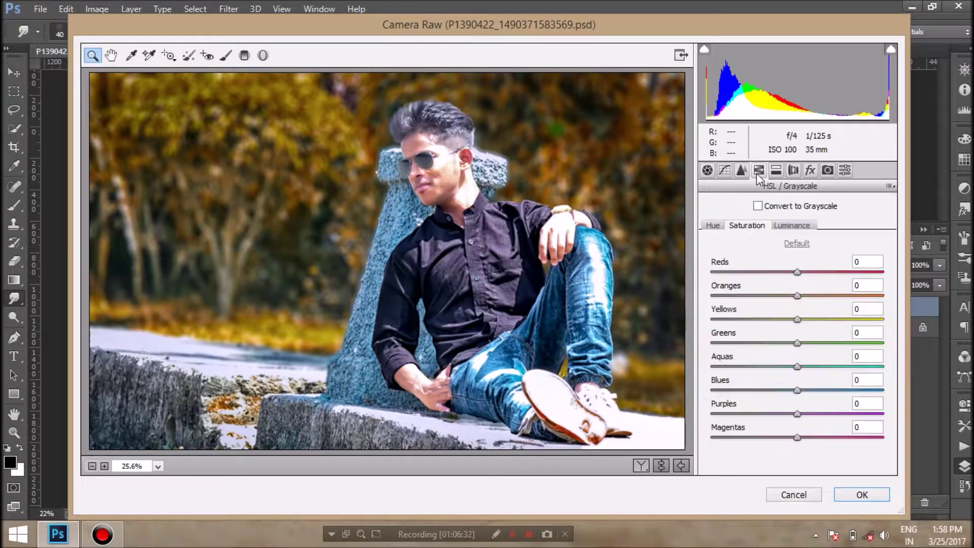
click(811, 170)
drag(797, 348, 772, 348)
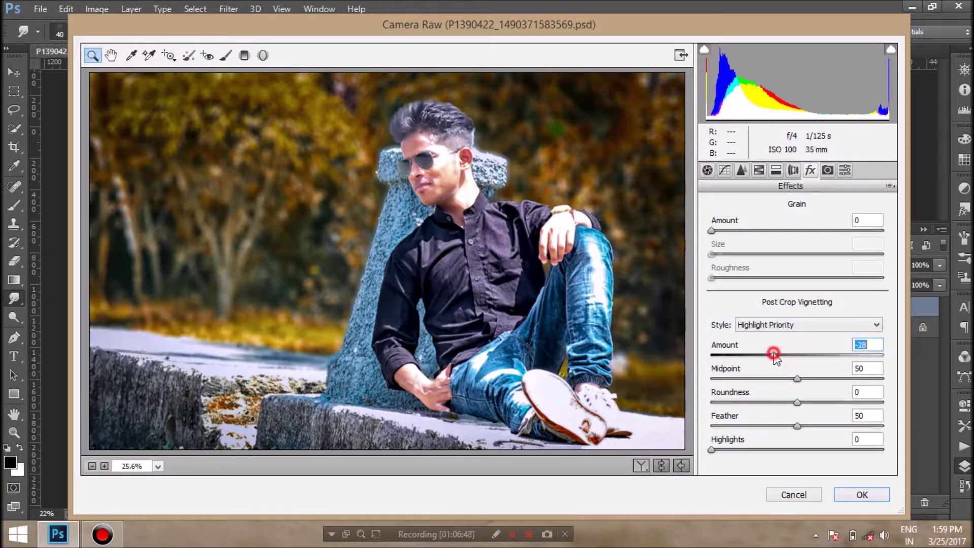
click(862, 495)
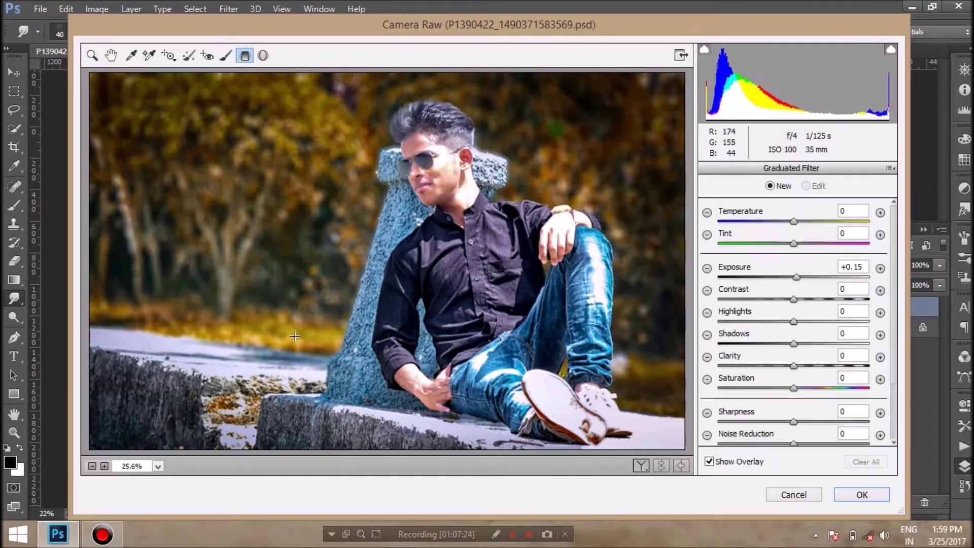
drag(305, 446, 344, 364)
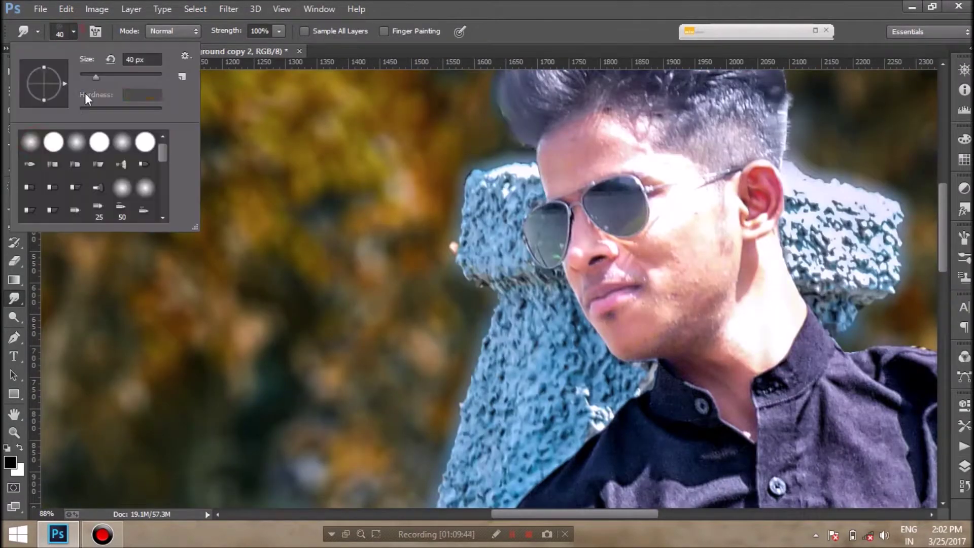
Smudge the cheek skin beside the sunglasses with a 61 px, 19% strength brush, then zoom out
click(73, 31)
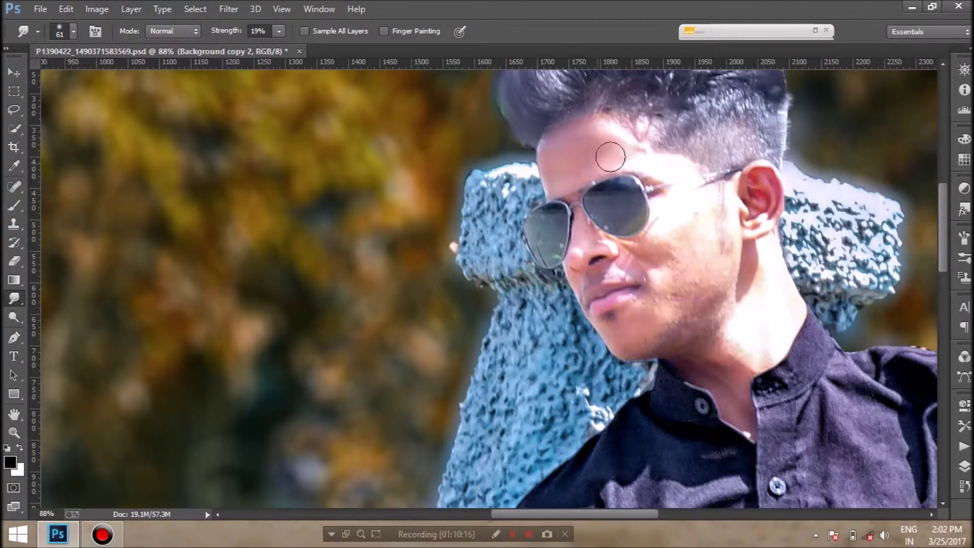
click(73, 31)
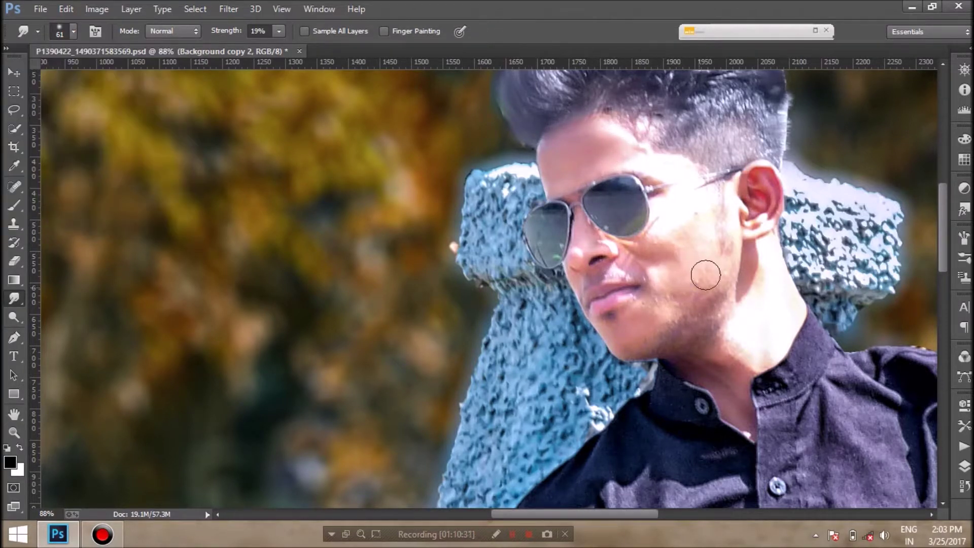
drag(724, 251, 664, 241)
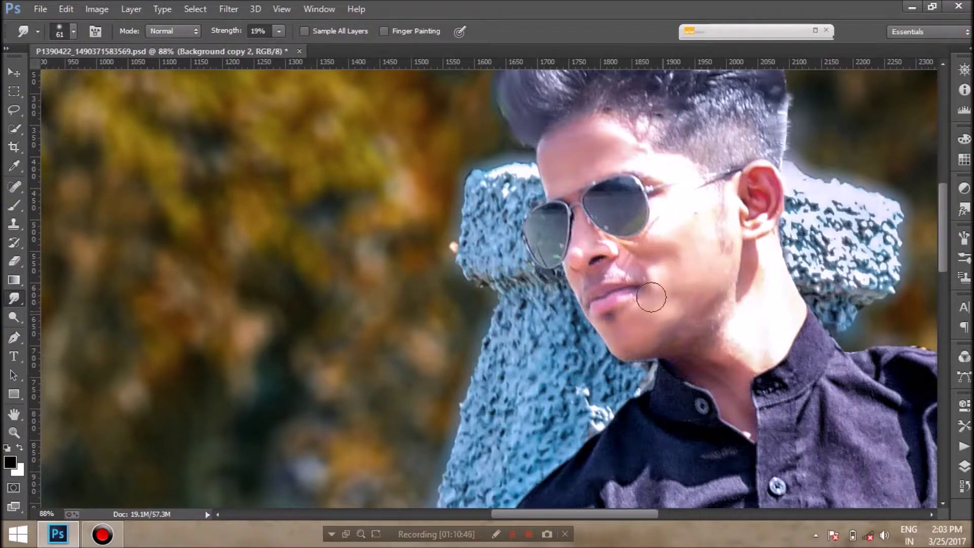
text(1)
key(Return)
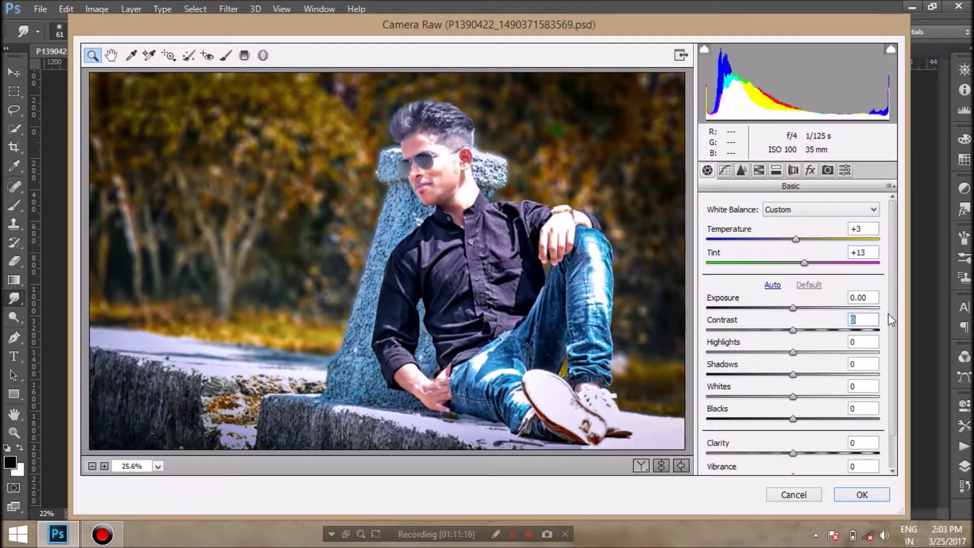
In Camera Raw, raise clarity to about +21 and add a dark edge vignette
scroll(794, 330, down, 1)
click(812, 415)
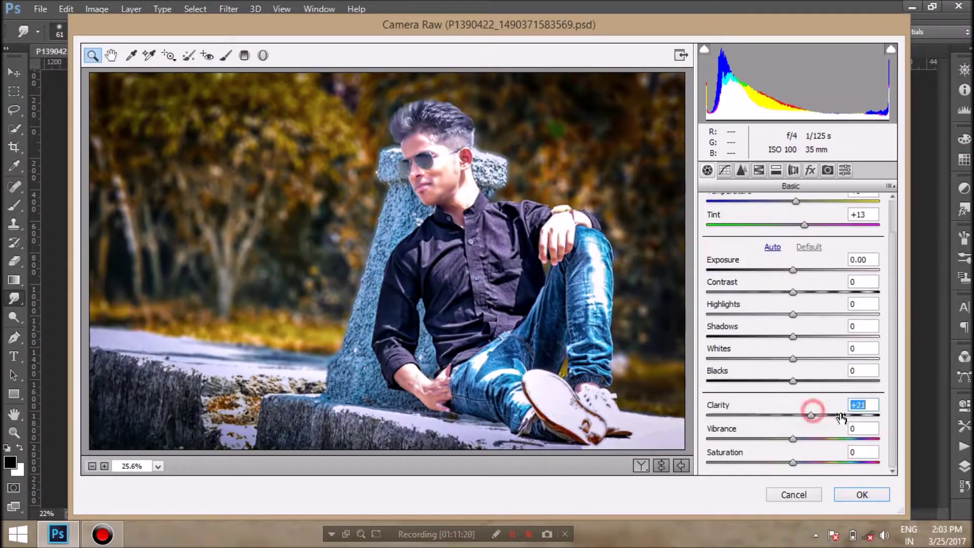
drag(812, 415, 820, 415)
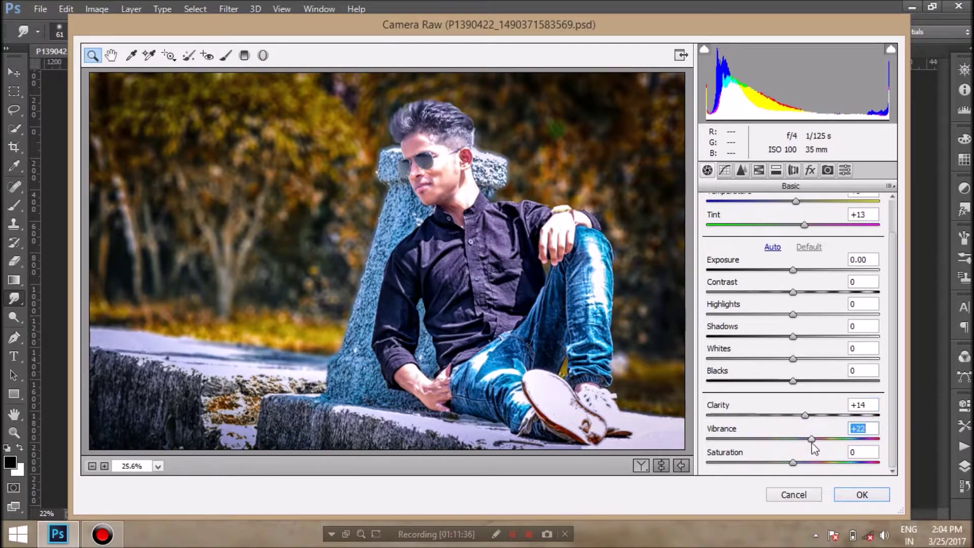
click(760, 171)
click(810, 170)
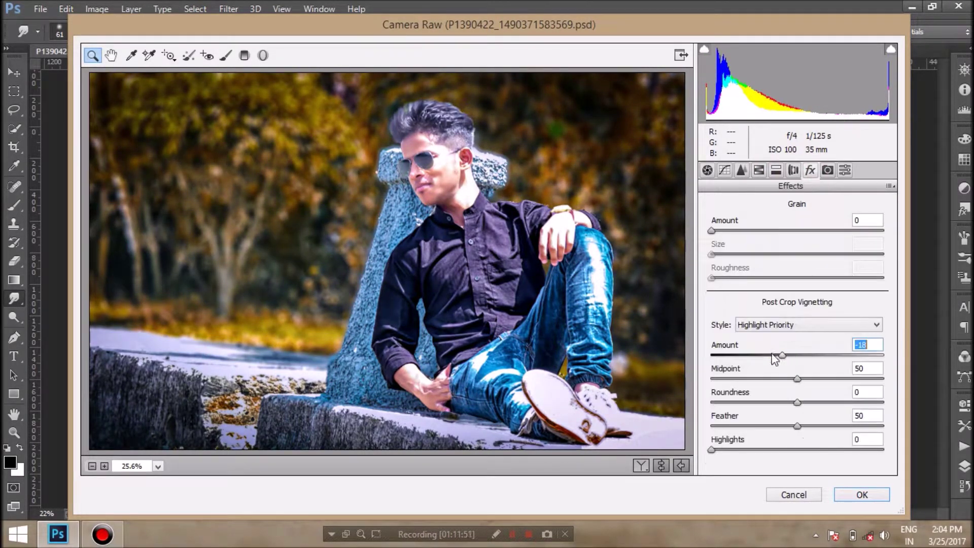
drag(776, 356, 783, 360)
key(Return)
Add a Photo Filter adjustment layer and choose its filter colour
click(964, 466)
click(857, 509)
click(832, 376)
click(877, 273)
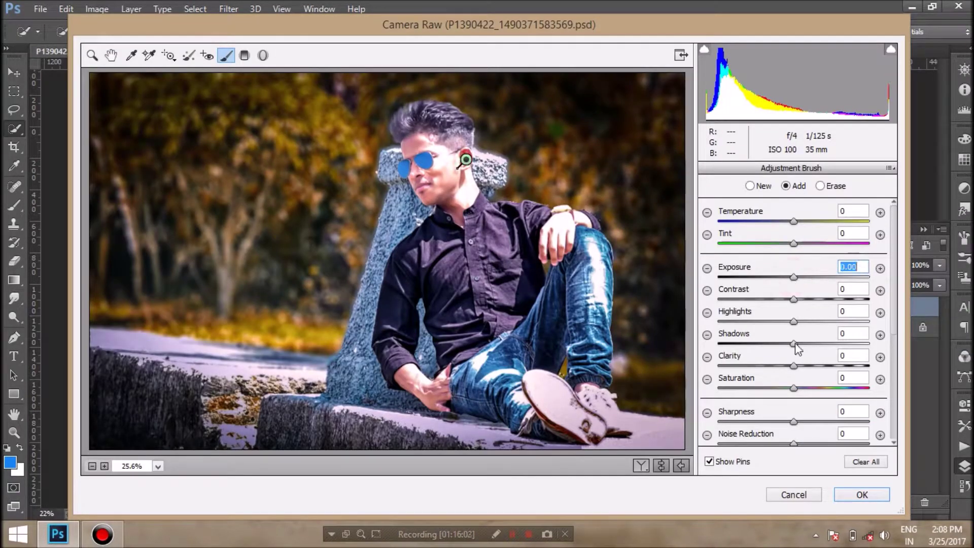
Lower the highlights to -17 and apply the Camera Raw adjustments
drag(794, 321, 781, 325)
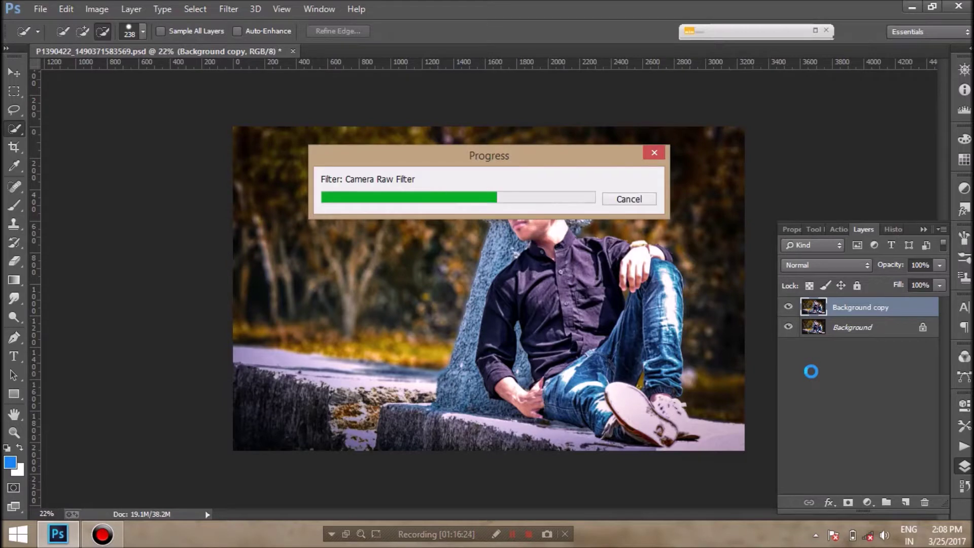
click(228, 9)
click(96, 188)
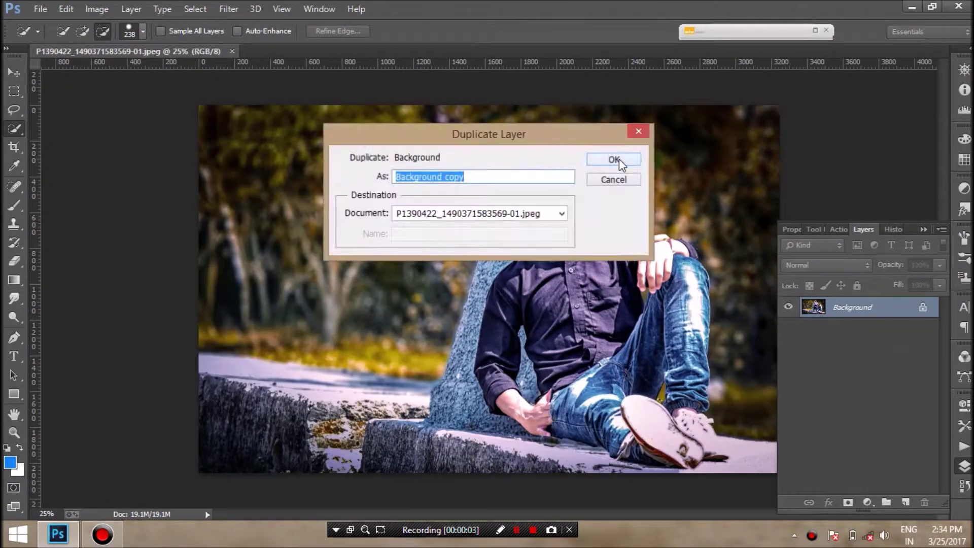
Duplicate the JPEG's Background layer as Background copy and switch to the Type tool
click(619, 160)
click(15, 356)
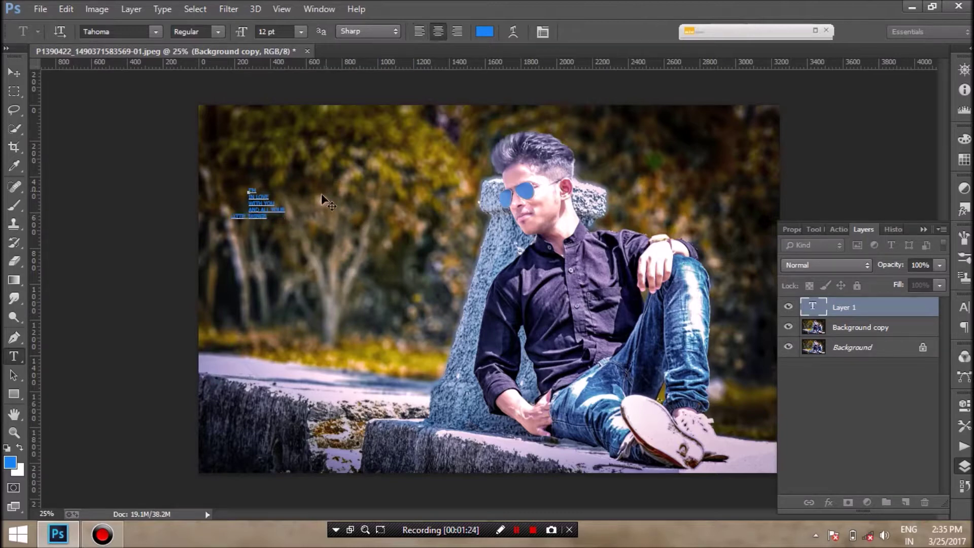
Commit the quote, scale it up into large lines and position it at the upper left
key(ctrl+Return)
key(v)
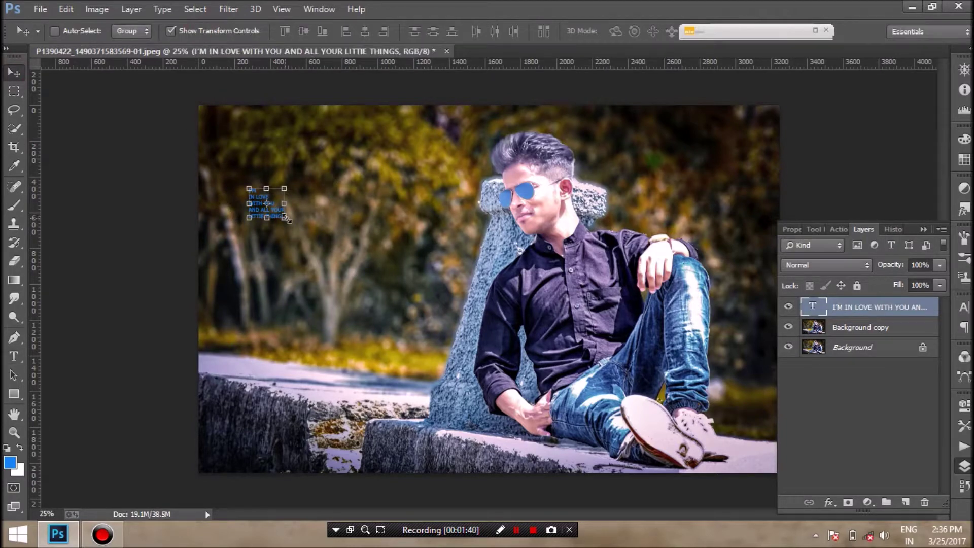
drag(287, 219, 389, 279)
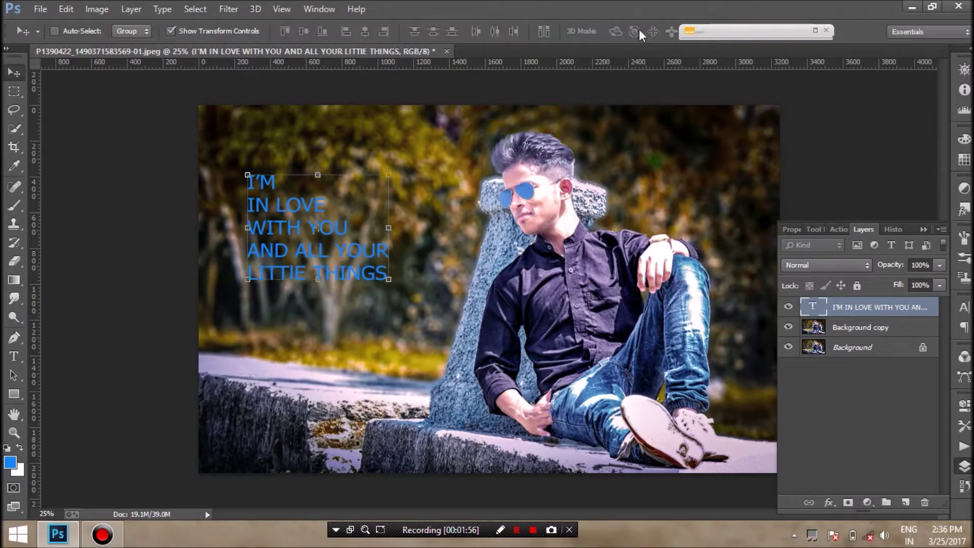
drag(338, 228, 322, 238)
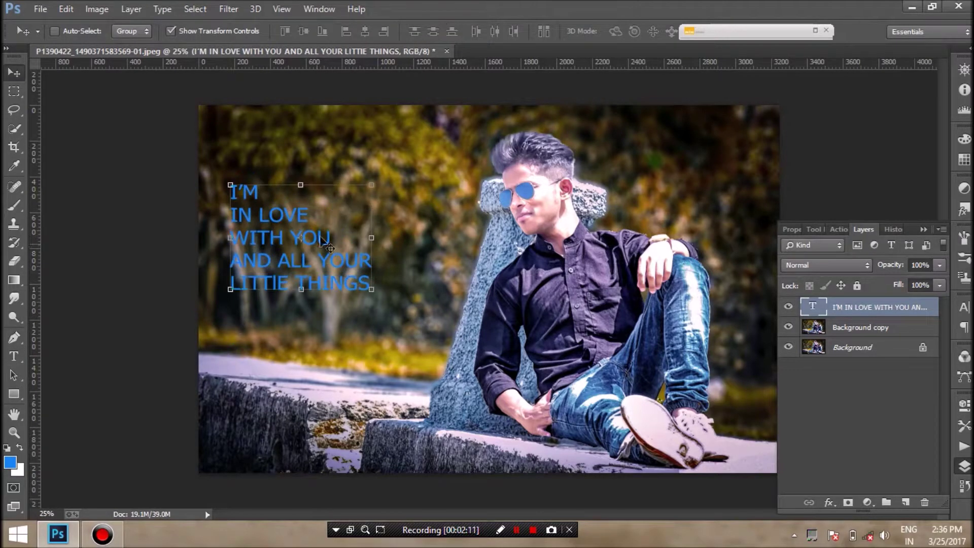
right_click(856, 313)
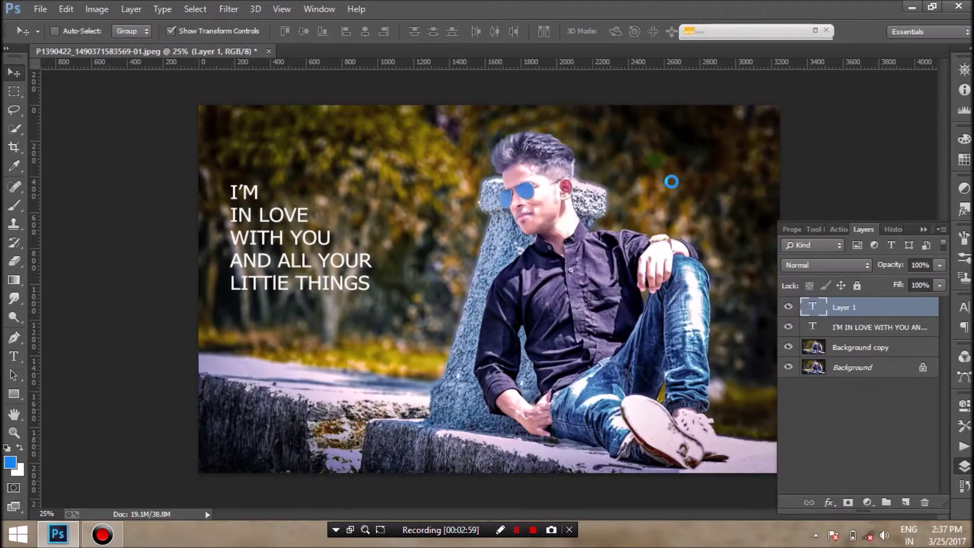
drag(315, 238, 333, 238)
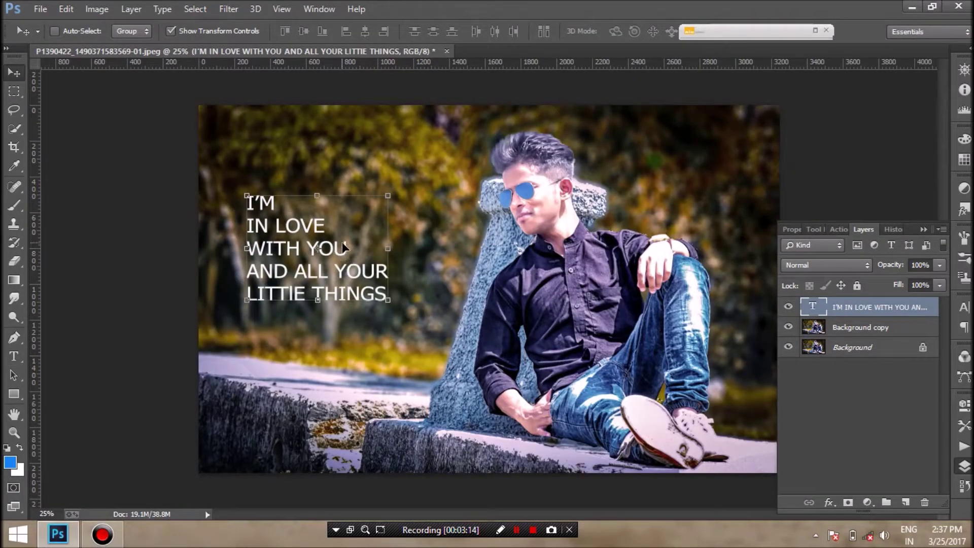